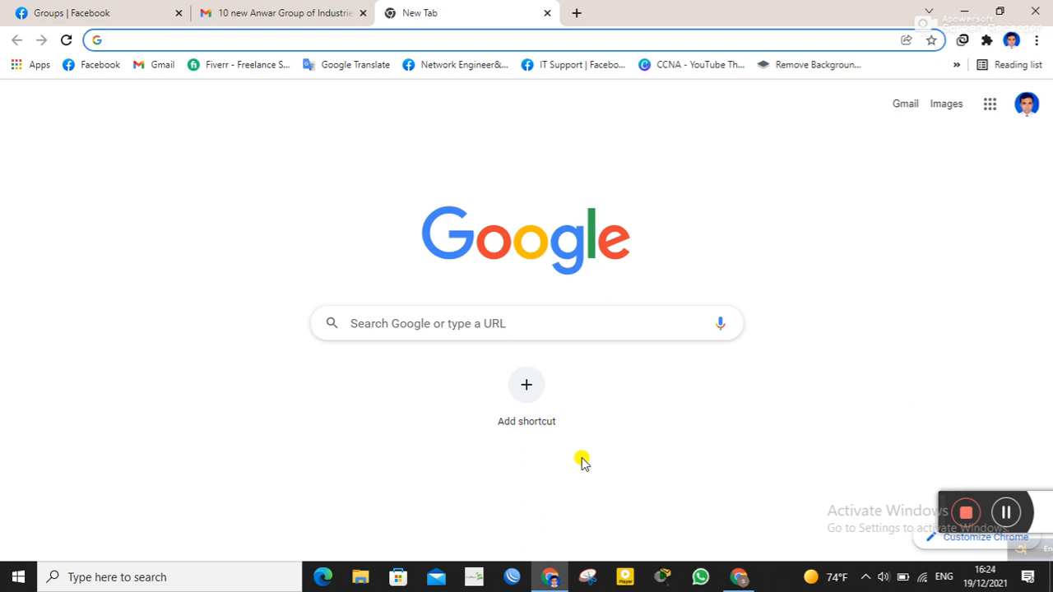
- Load the Wi-Tek admin page at 192.168.1.88 and start the setup Wizard
{"action": "type", "text": "192."}
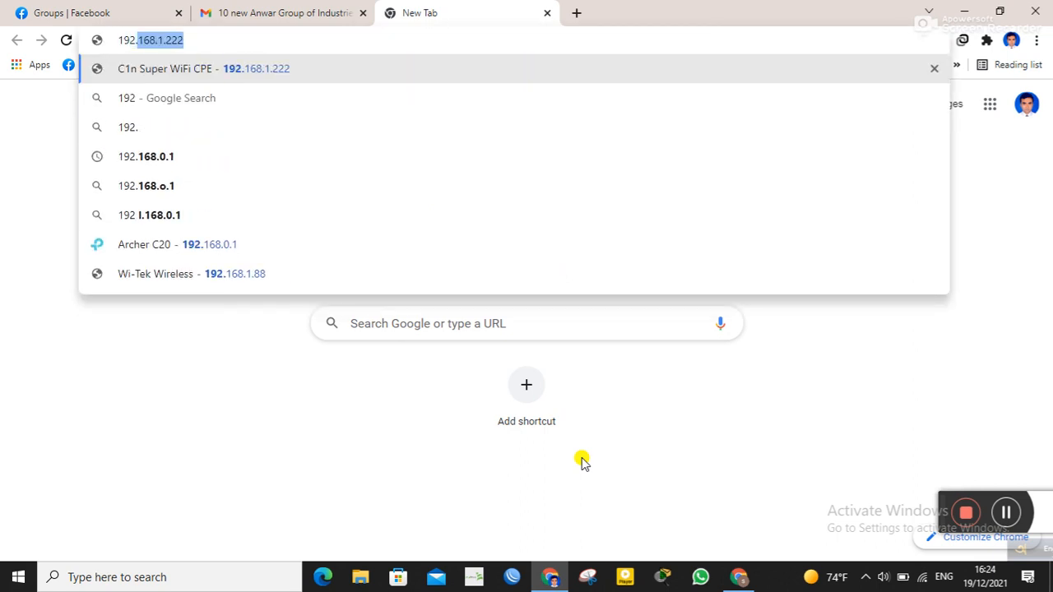
{"action": "type", "text": "168.1"}
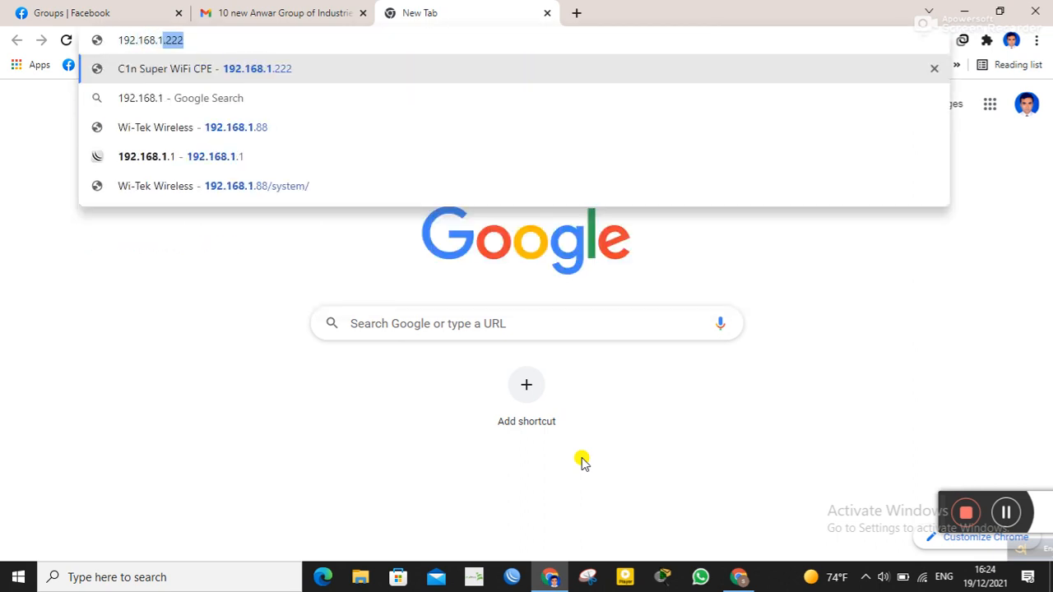
{"action": "type", "text": ".88"}
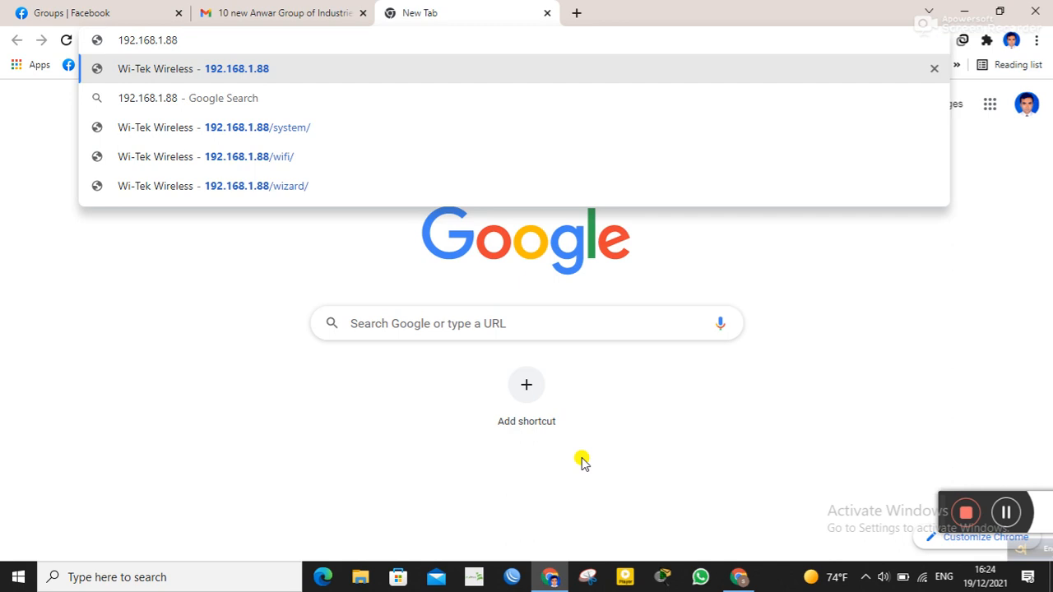
{"action": "key", "text": "Return"}
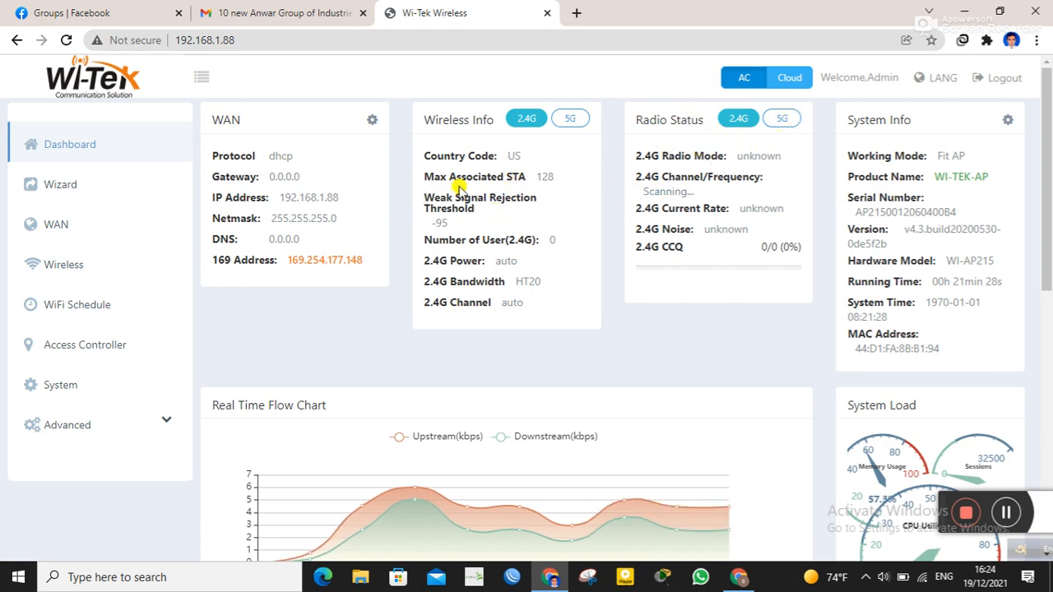
{"action": "left_click", "coordinate": [101, 191]}
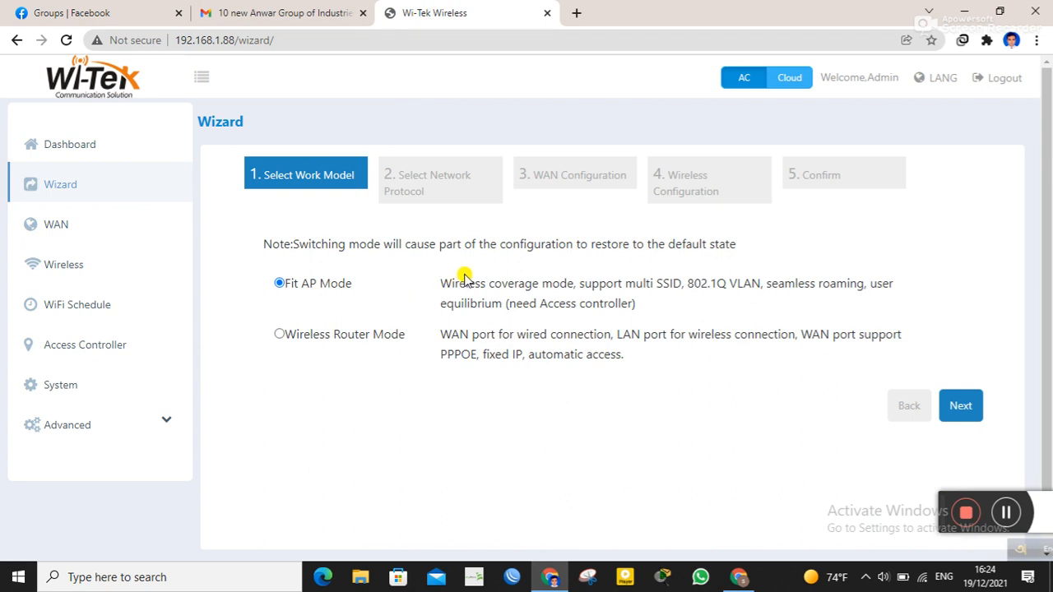
- Keep Fit AP Mode as the work model, choose Static IP, and reach WAN Configuration
{"action": "left_click", "coordinate": [281, 337]}
{"action": "left_click", "coordinate": [278, 283]}
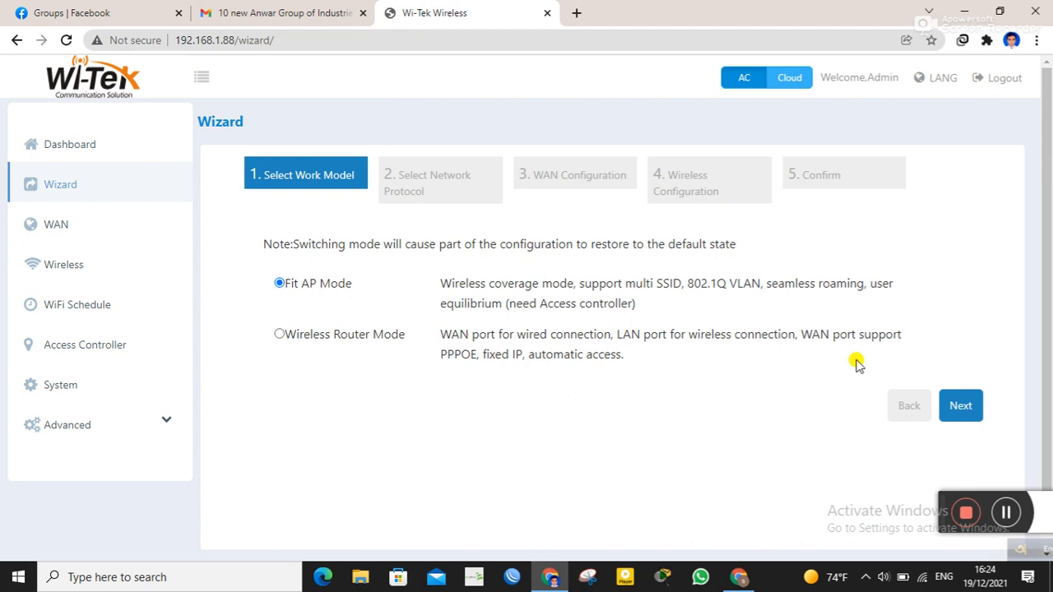
{"action": "left_click", "coordinate": [960, 406]}
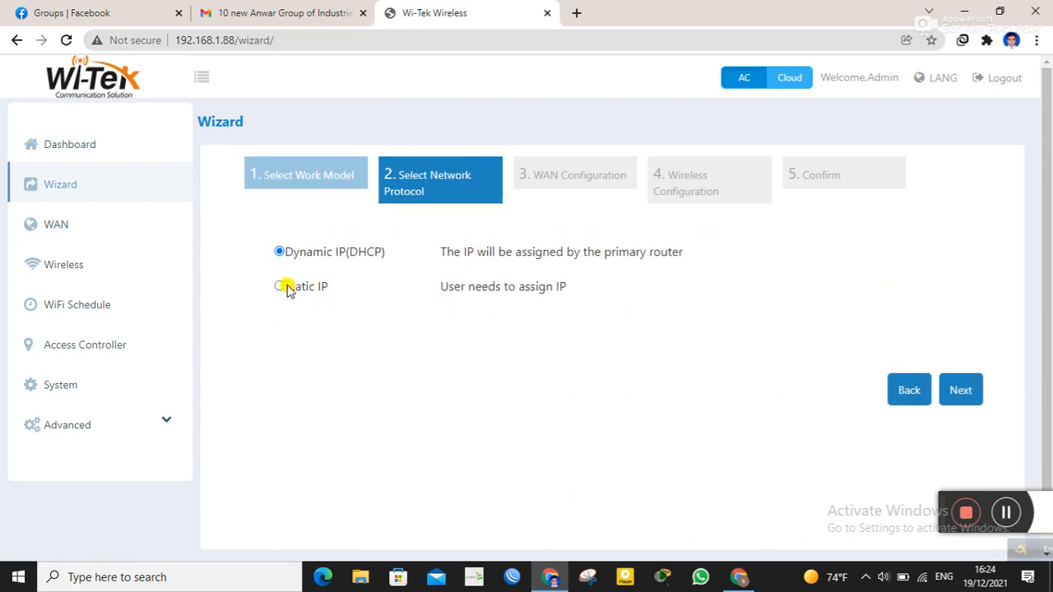
{"action": "left_click", "coordinate": [960, 389]}
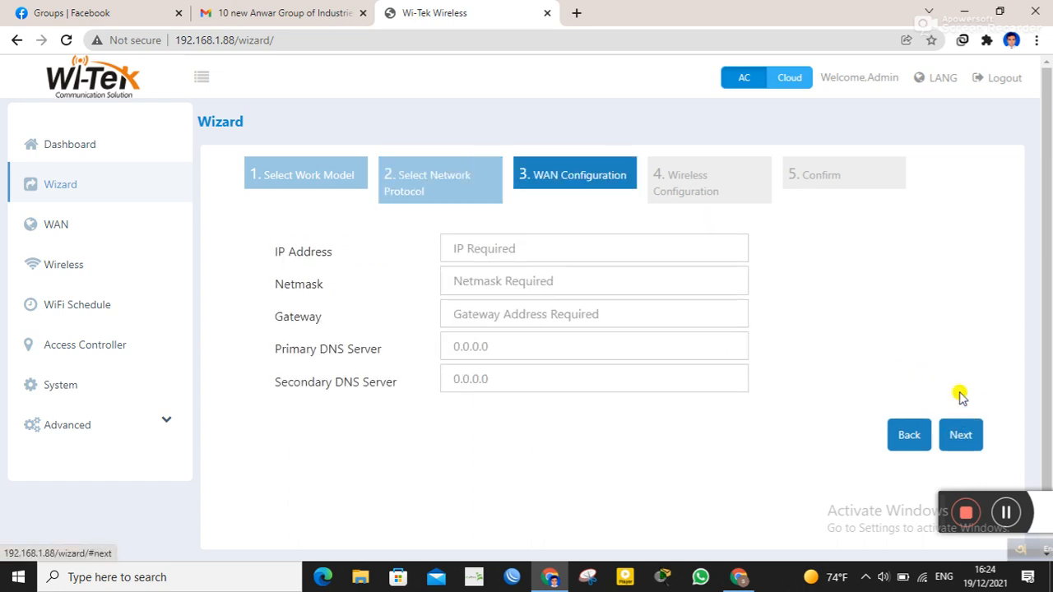
- Enter static IP 172.16.0.2 and netmask 255.255.255.0 in the WAN step
{"action": "left_click", "coordinate": [564, 244]}
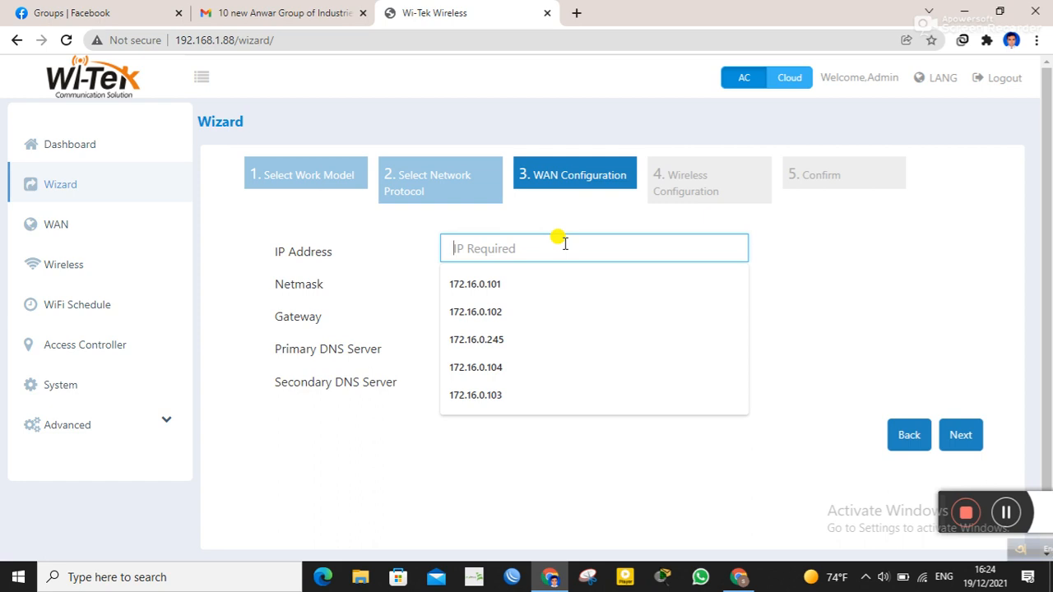
{"action": "type", "text": "192"}
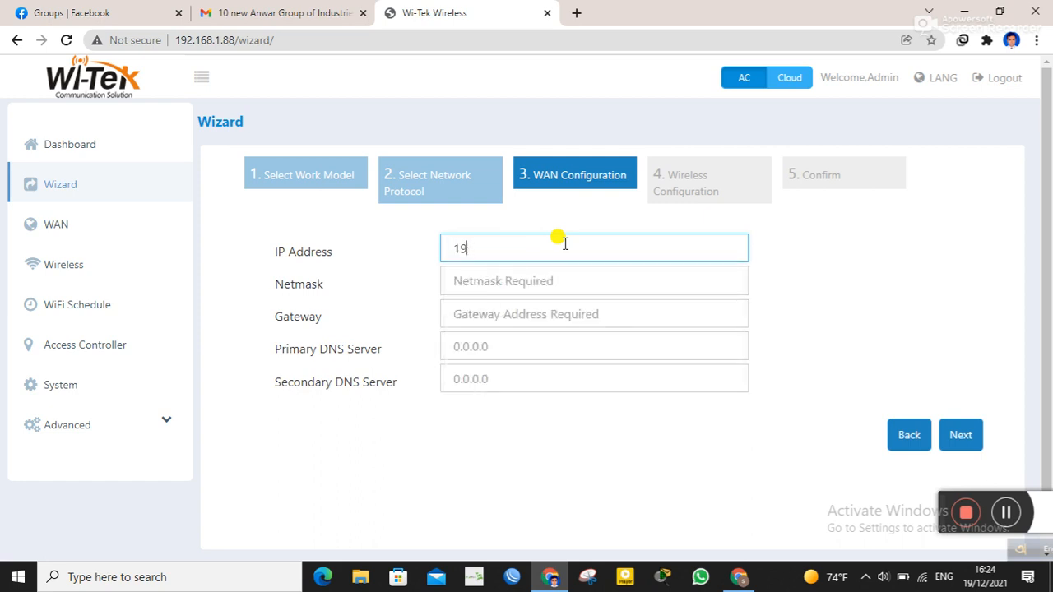
{"action": "key", "text": "BackSpace"}
{"action": "key", "text": "BackSpace"}
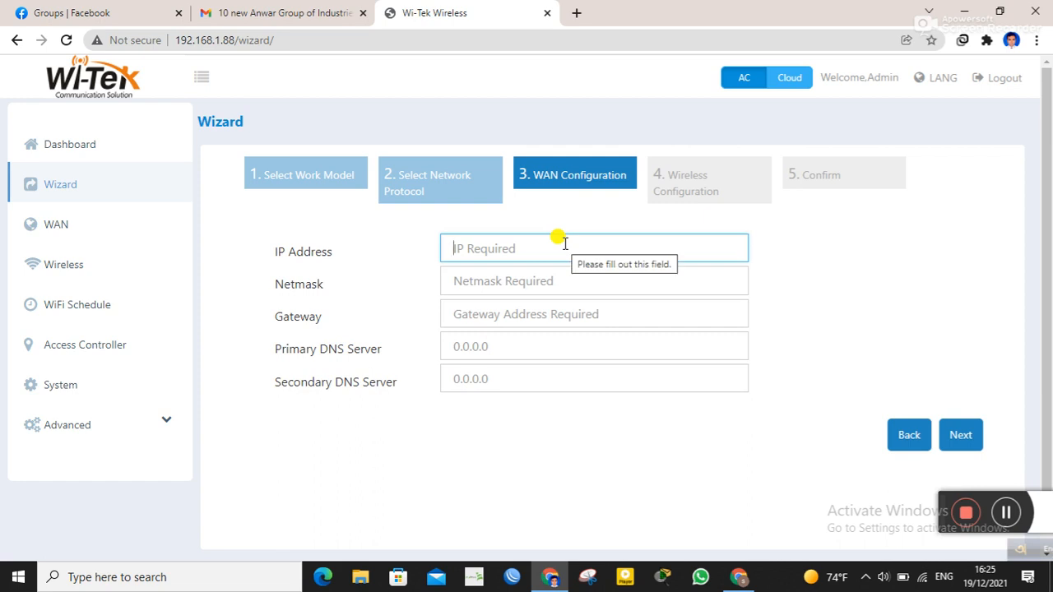
{"action": "type", "text": "172.1"}
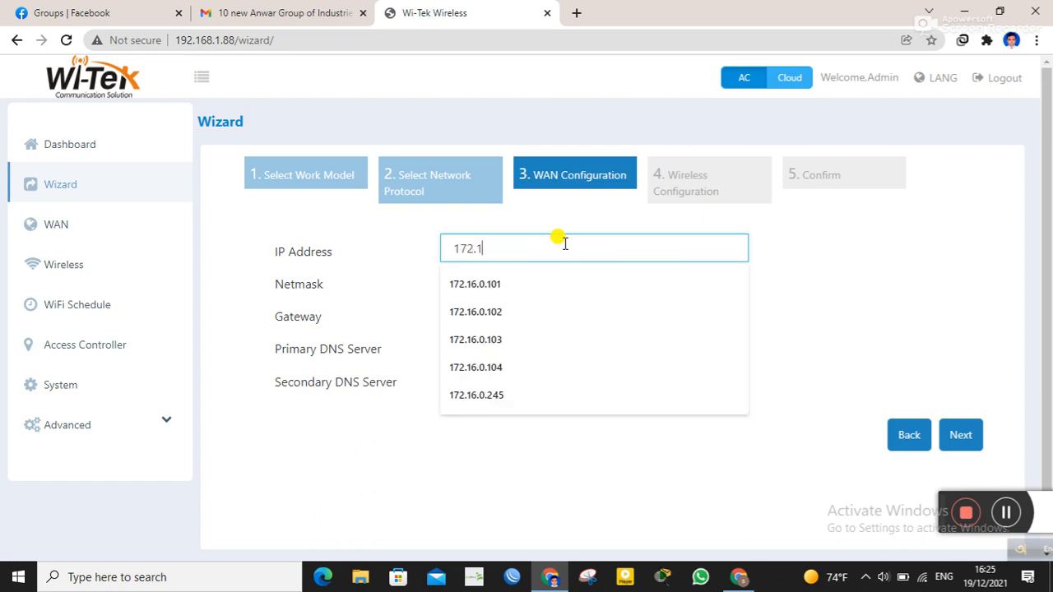
{"action": "type", "text": "6.0.2"}
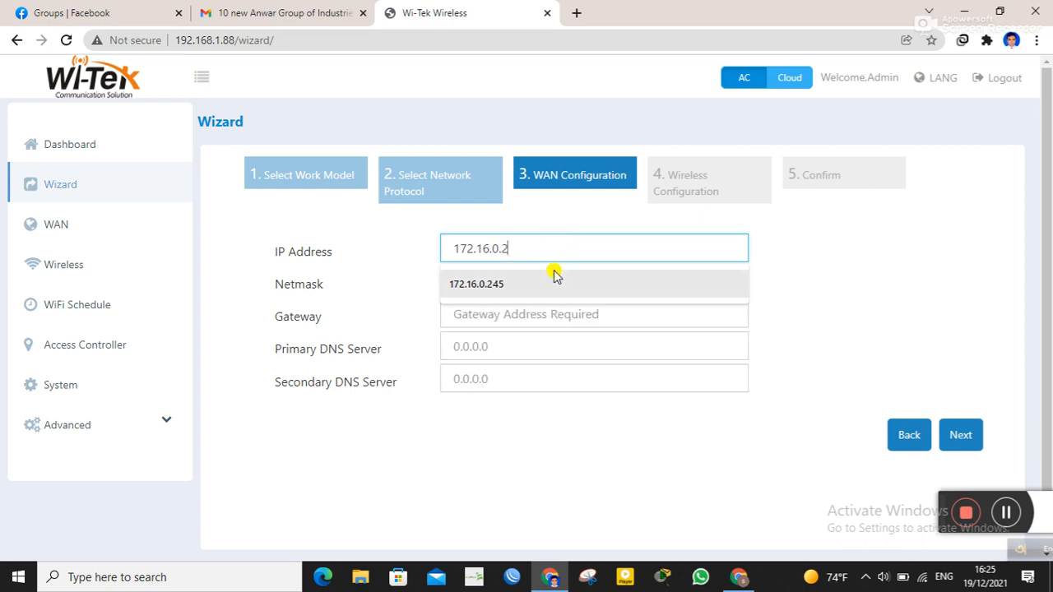
{"action": "key", "text": "Tab"}
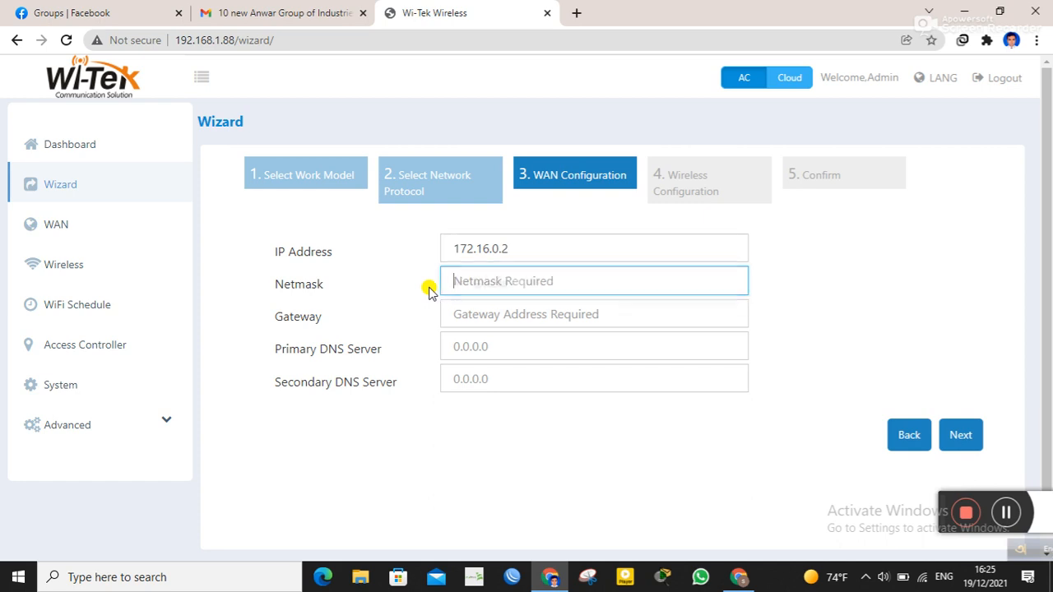
{"action": "type", "text": "255"}
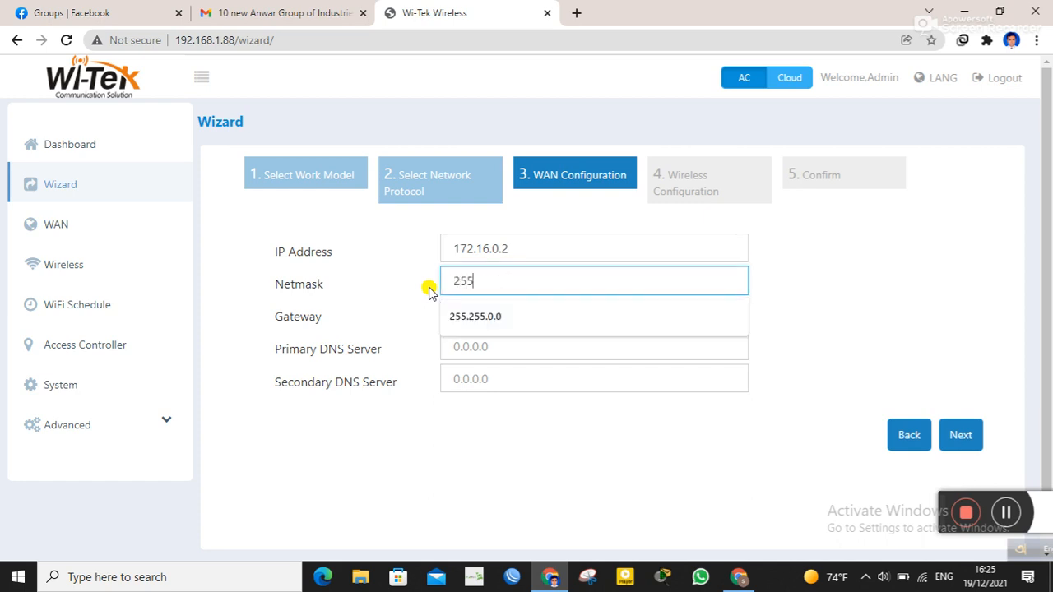
{"action": "type", "text": ".255.255."}
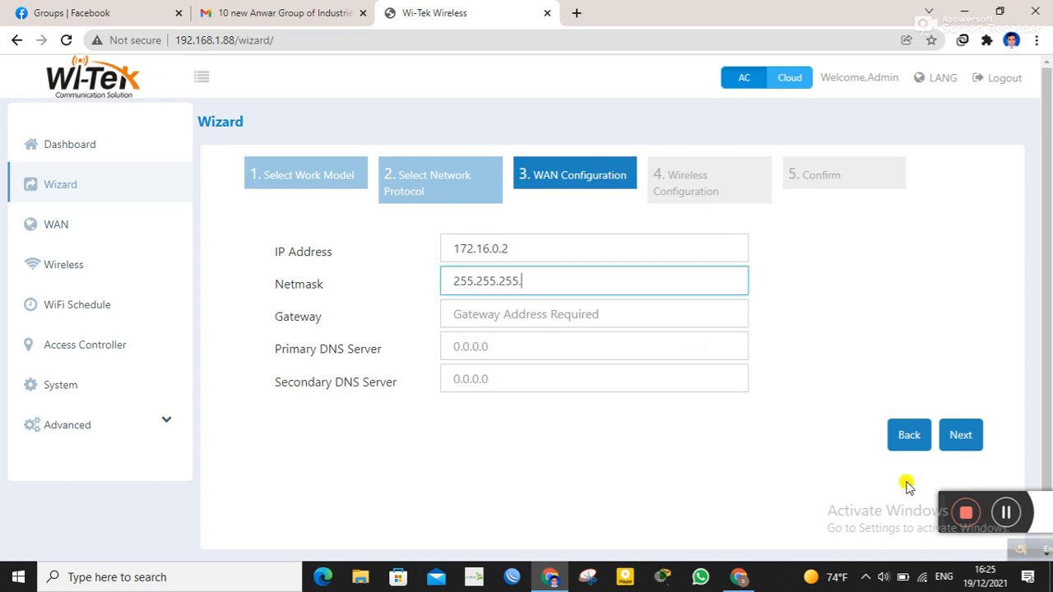
{"action": "left_click", "coordinate": [1001, 516]}
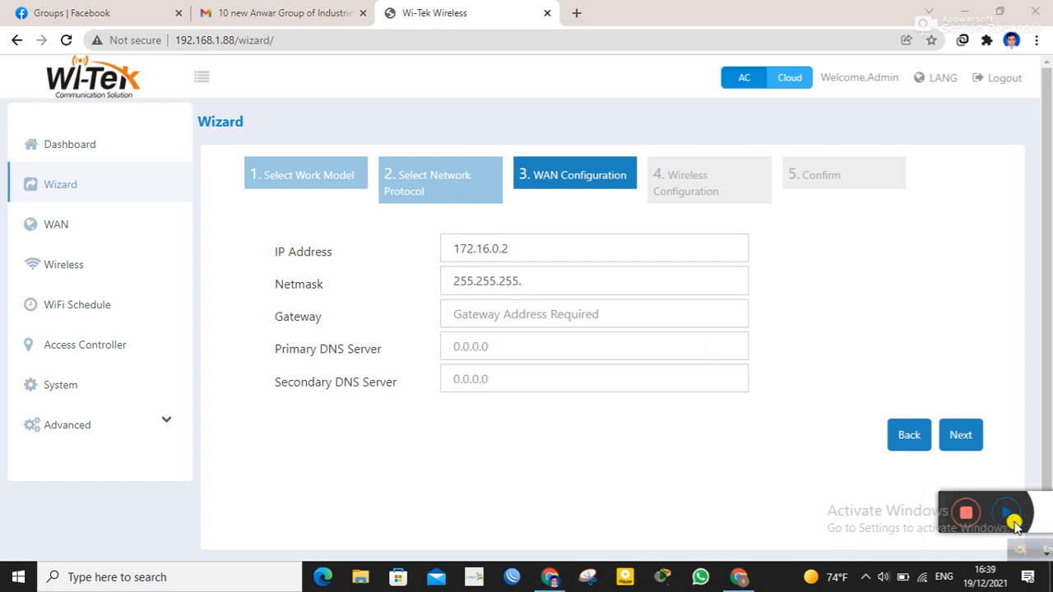
{"action": "left_click", "coordinate": [580, 283]}
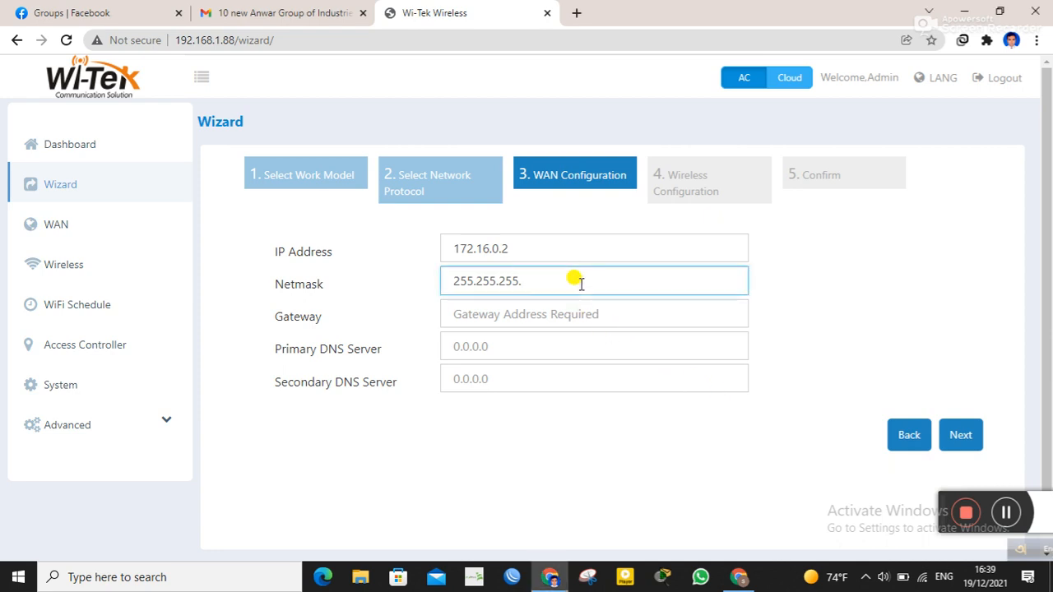
- Set gateway 172.16.0.1 and DNS servers 8.8.8.8 and 4.4.2.2, then advance to wireless setup
{"action": "left_click", "coordinate": [556, 316]}
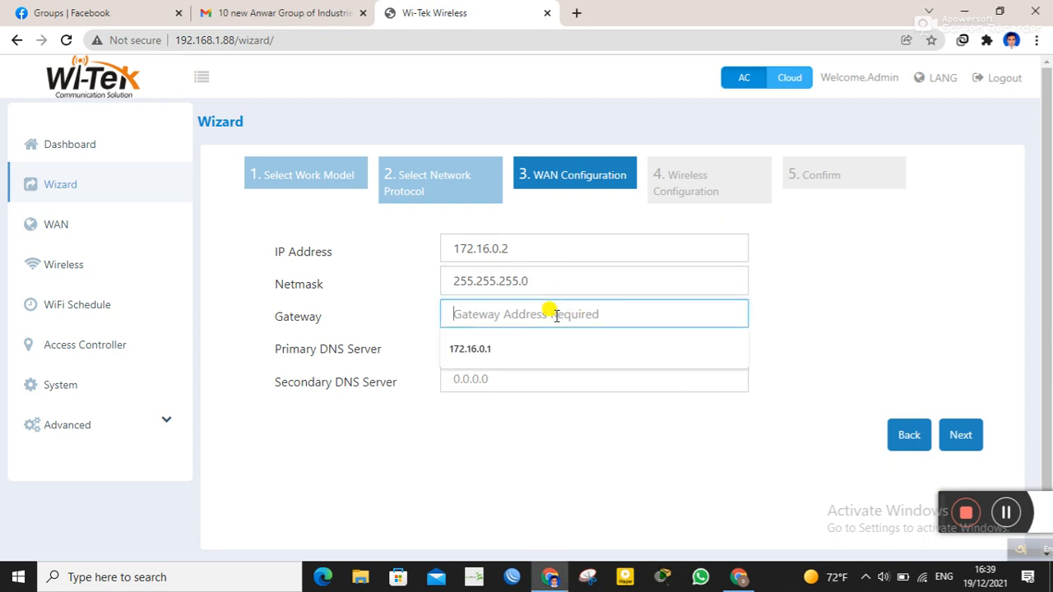
{"action": "type", "text": "17"}
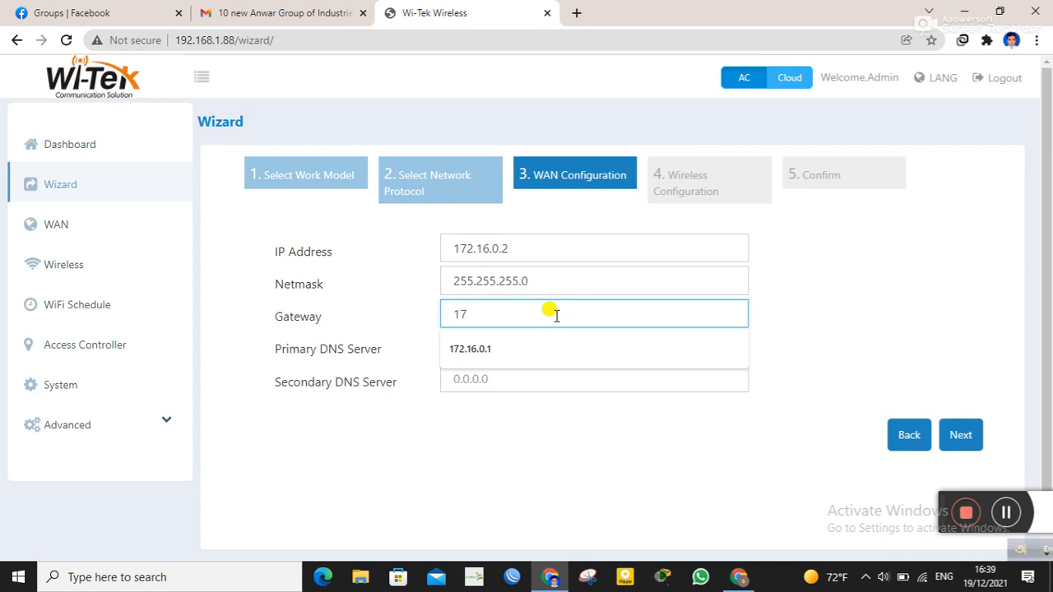
{"action": "type", "text": "2.16.0.1"}
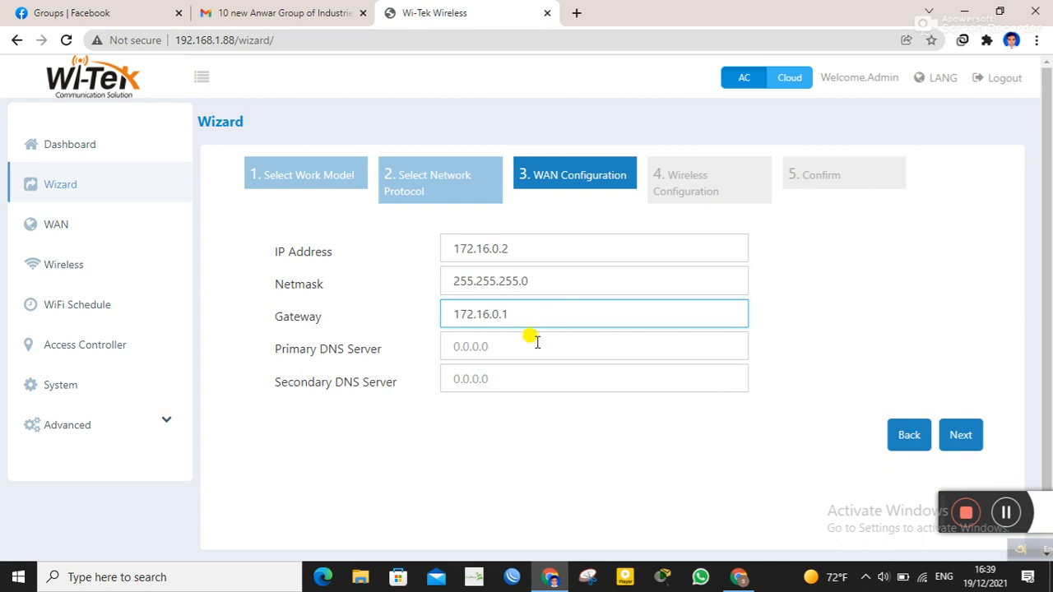
{"action": "left_click", "coordinate": [536, 342]}
{"action": "type", "text": "8"}
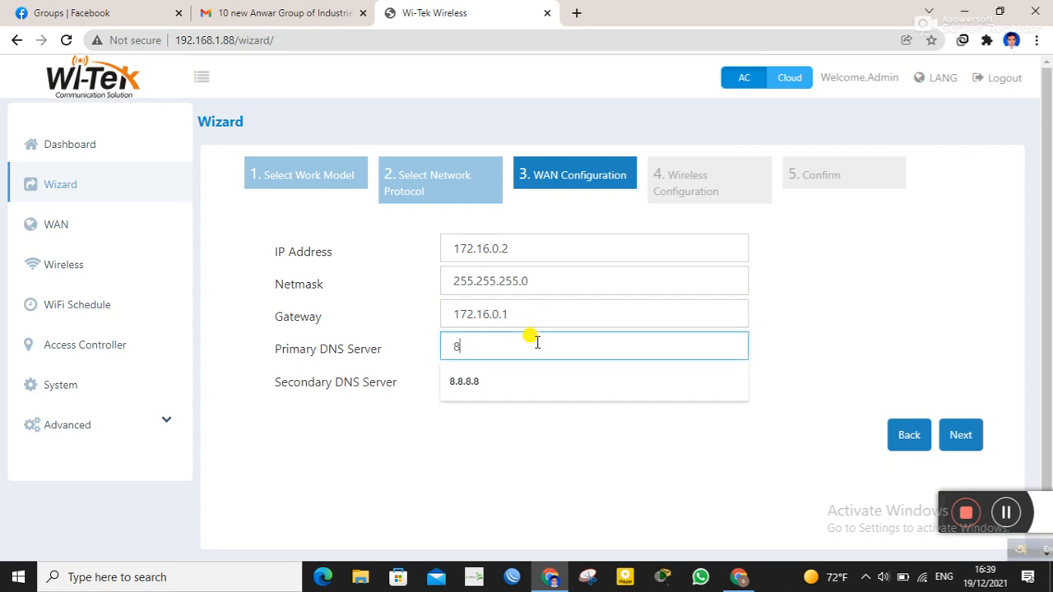
{"action": "type", "text": ".8.8"}
{"action": "left_click", "coordinate": [484, 404]}
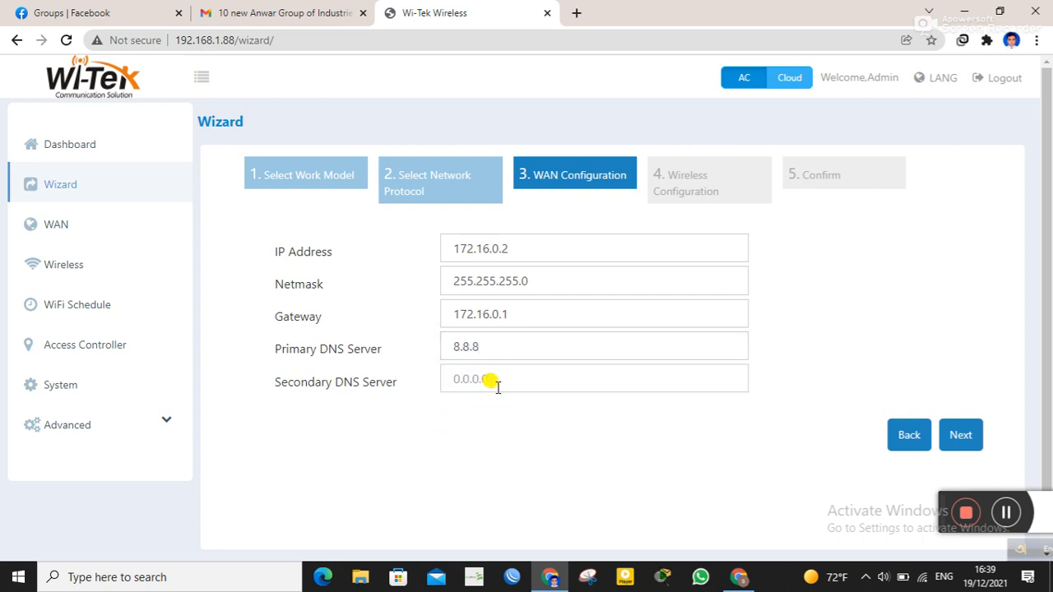
{"action": "left_click", "coordinate": [496, 380]}
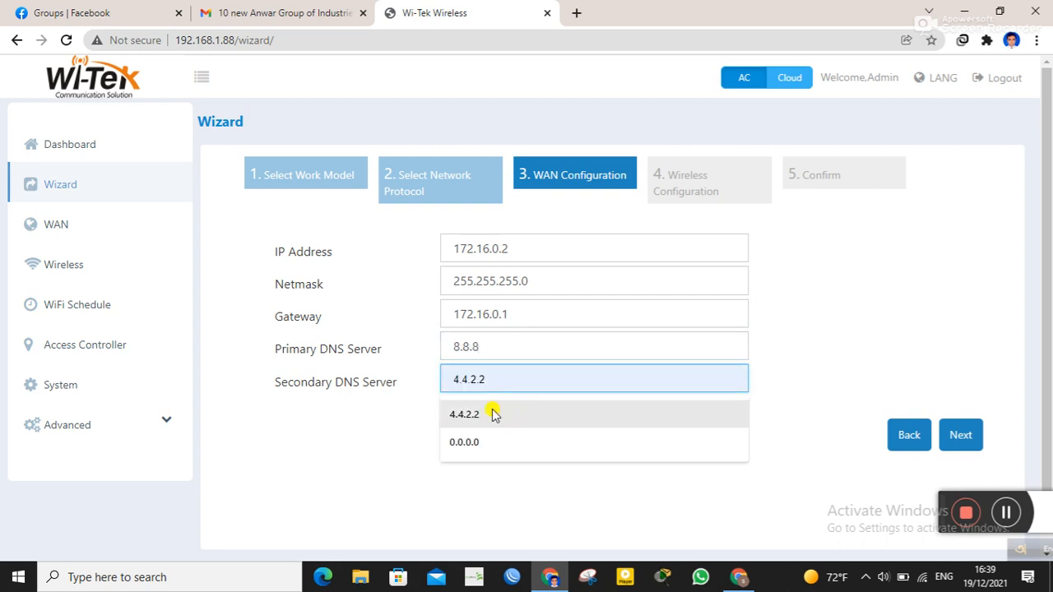
{"action": "left_click", "coordinate": [490, 413]}
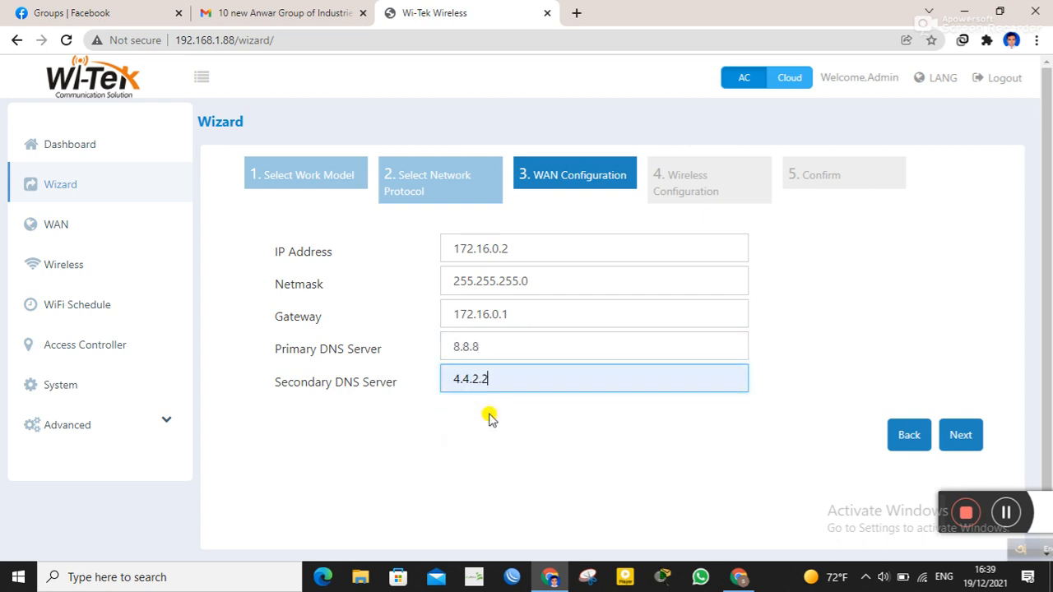
{"action": "left_click", "coordinate": [957, 433]}
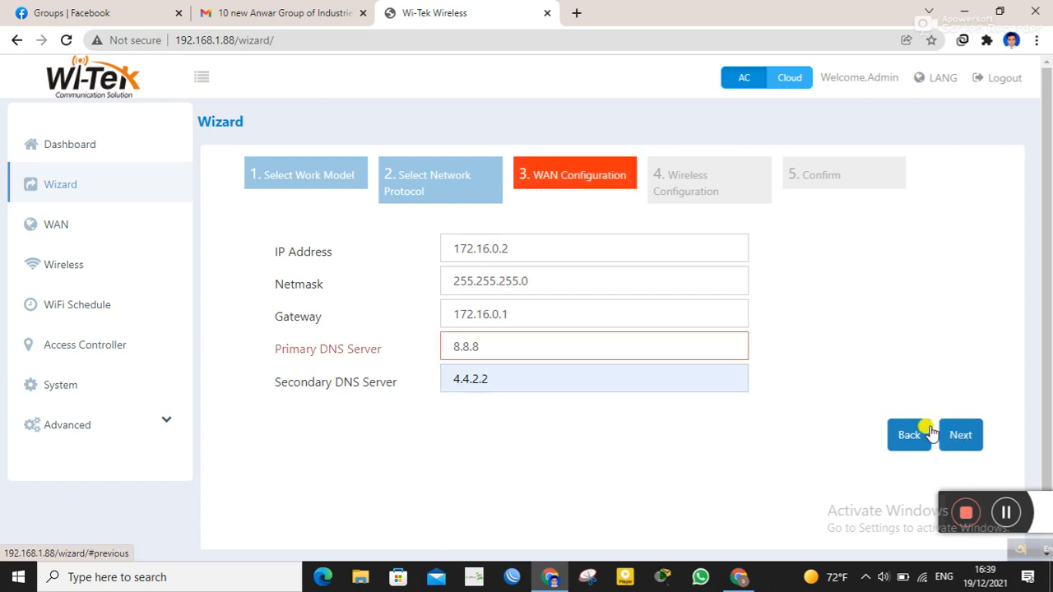
{"action": "left_click", "coordinate": [552, 350]}
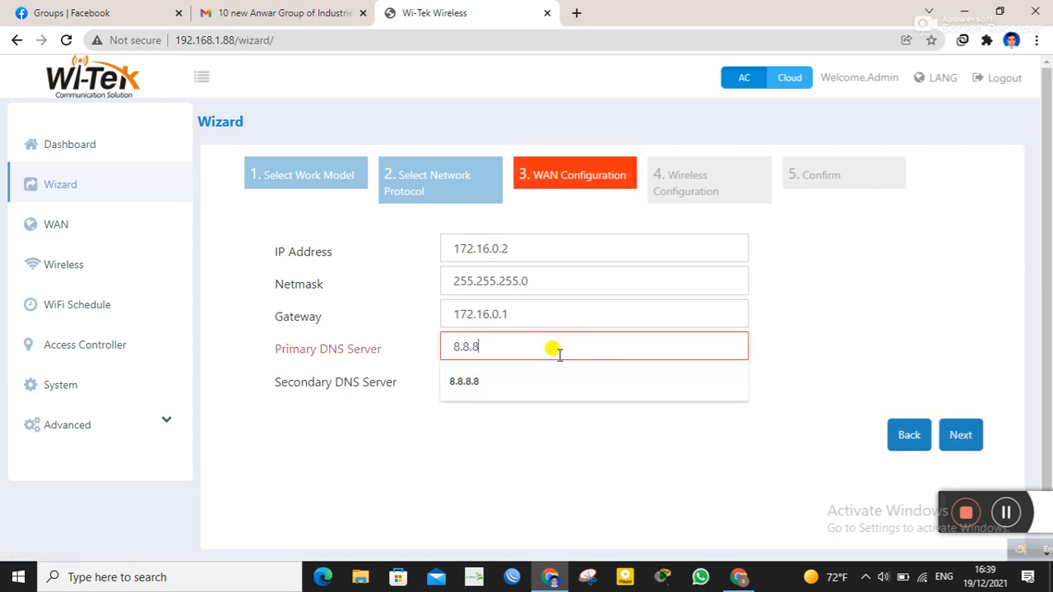
{"action": "type", "text": ".8"}
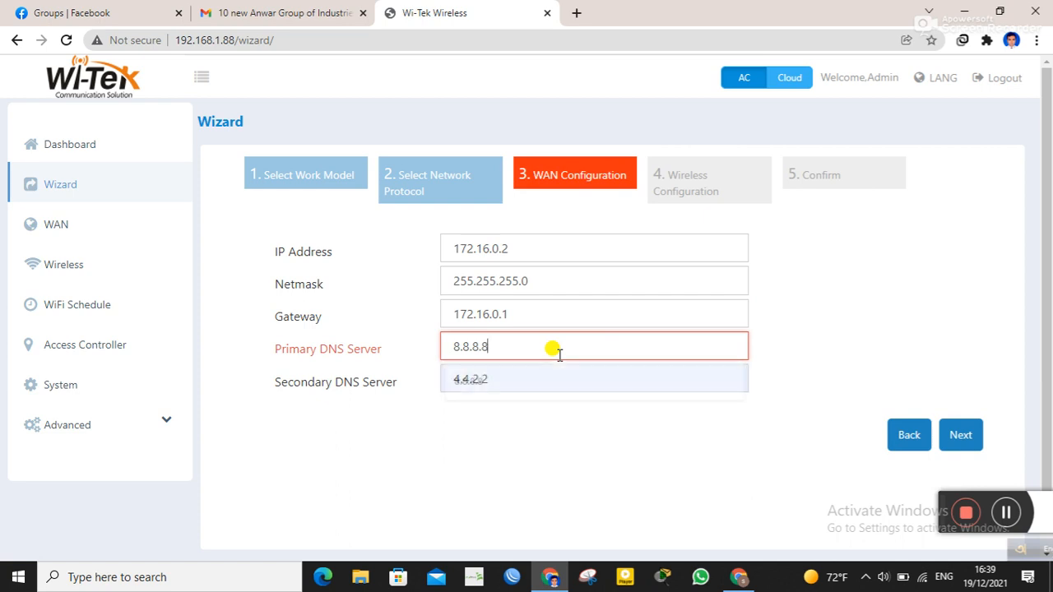
{"action": "left_click", "coordinate": [955, 440]}
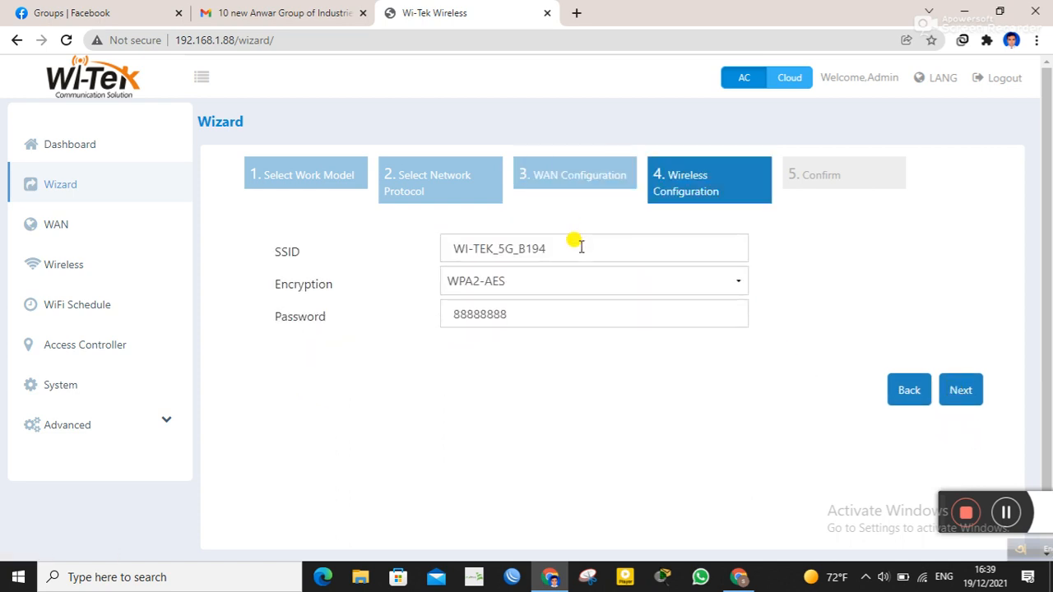
- Replace the default SSID with a new network name, keeping WPA2-AES encryption
{"action": "left_click", "coordinate": [580, 240]}
{"action": "left_click", "coordinate": [584, 282]}
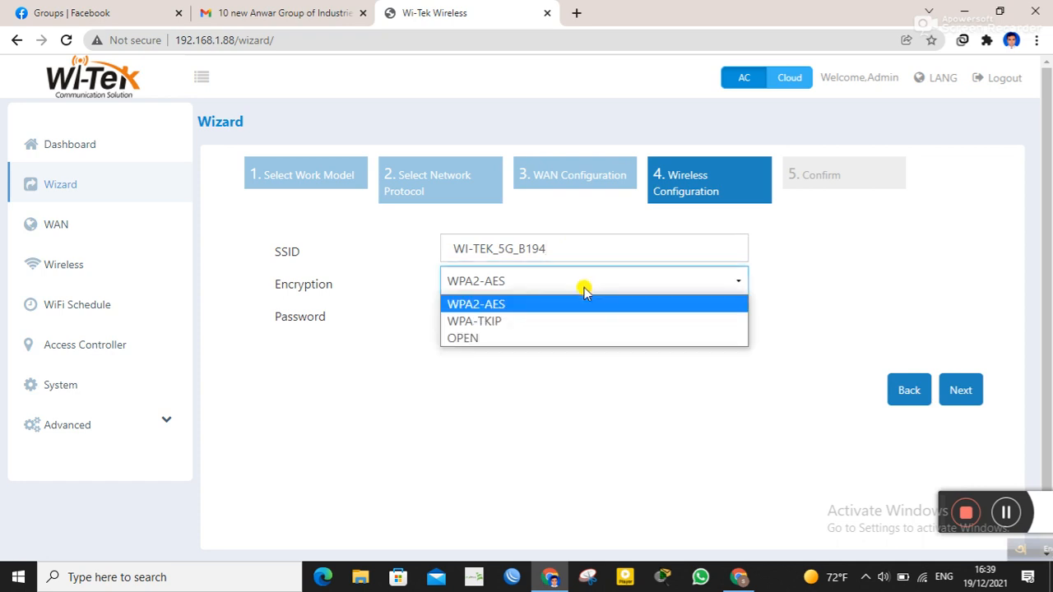
{"action": "double_click", "coordinate": [580, 249]}
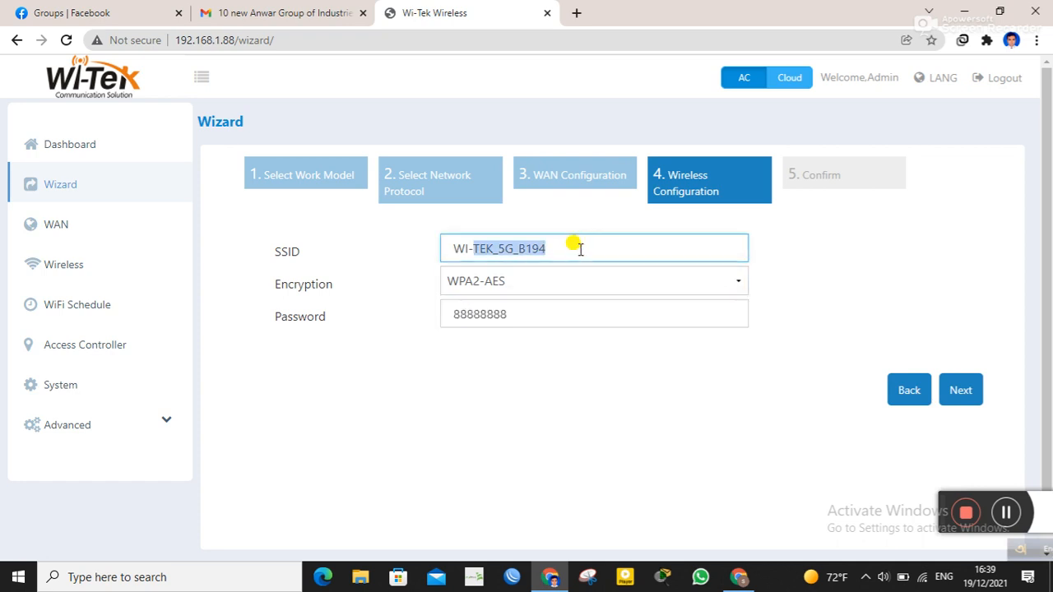
{"action": "left_click", "coordinate": [580, 249]}
{"action": "key", "text": "BackSpace"}
{"action": "key", "text": "BackSpace"}
{"action": "key", "text": "BackSpace"}
{"action": "key", "text": "BackSpace"}
{"action": "key", "text": "BackSpace"}
{"action": "key", "text": "BackSpace"}
{"action": "key", "text": "BackSpace"}
{"action": "key", "text": "BackSpace"}
{"action": "key", "text": "BackSpace"}
{"action": "key", "text": "BackSpace"}
{"action": "key", "text": "BackSpace"}
{"action": "key", "text": "BackSpace"}
{"action": "key", "text": "BackSpace"}
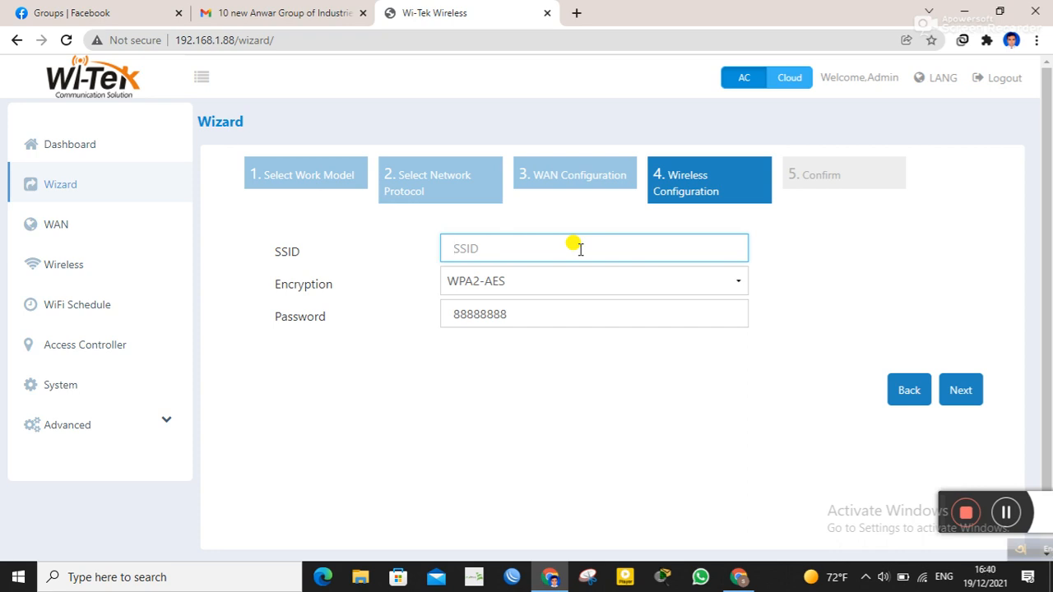
{"action": "type", "text": "I"}
{"action": "key", "text": "BackSpace"}
{"action": "key", "text": "BackSpace"}
{"action": "type", "text": "rahman"}
- Replace the default wireless password with a new one
{"action": "left_click", "coordinate": [541, 306]}
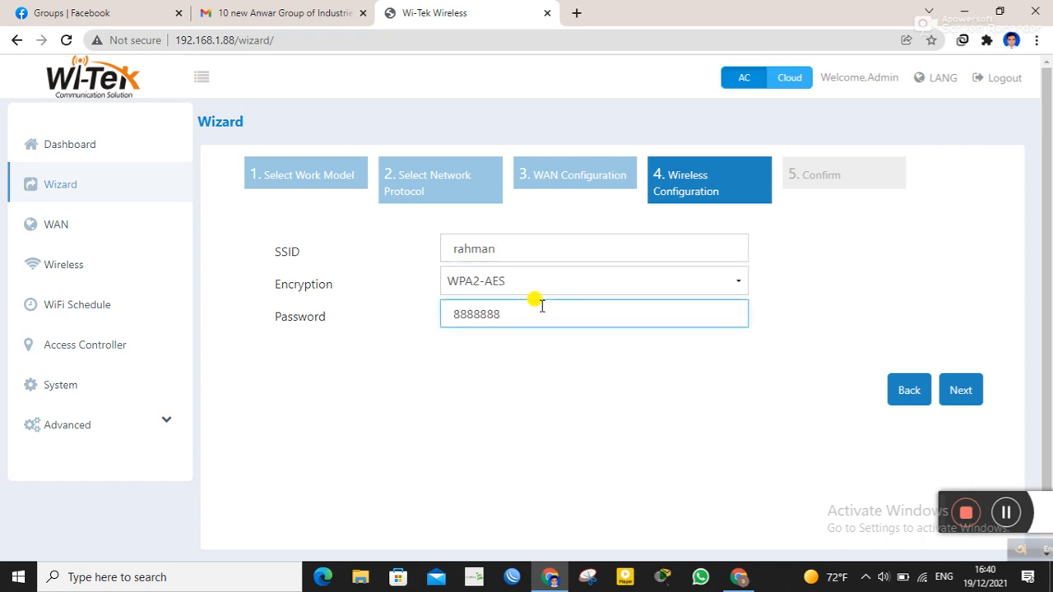
{"action": "key", "text": "BackSpace"}
{"action": "key", "text": "BackSpace"}
{"action": "key", "text": "BackSpace"}
{"action": "key", "text": "BackSpace"}
{"action": "key", "text": "BackSpace"}
{"action": "key", "text": "BackSpace"}
{"action": "key", "text": "BackSpace"}
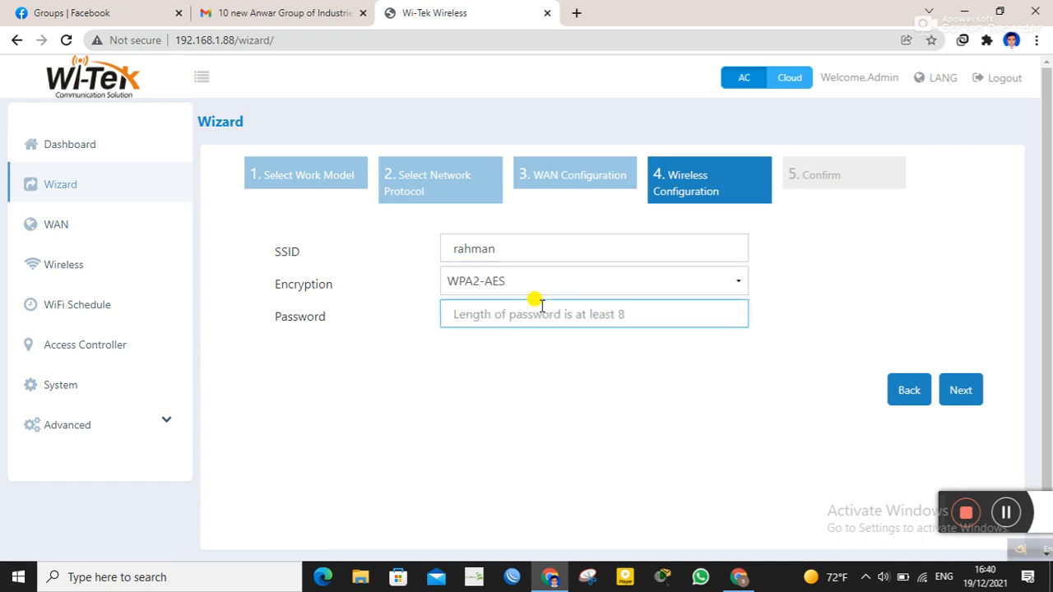
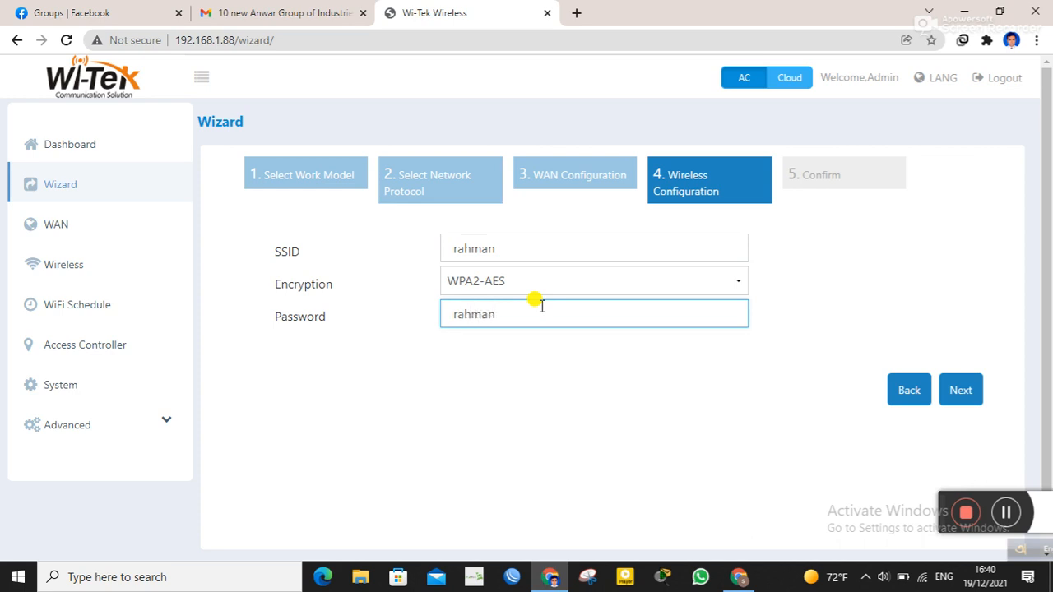
- Review the Confirm summary and apply the wizard settings to the access point
{"action": "left_click", "coordinate": [959, 387]}
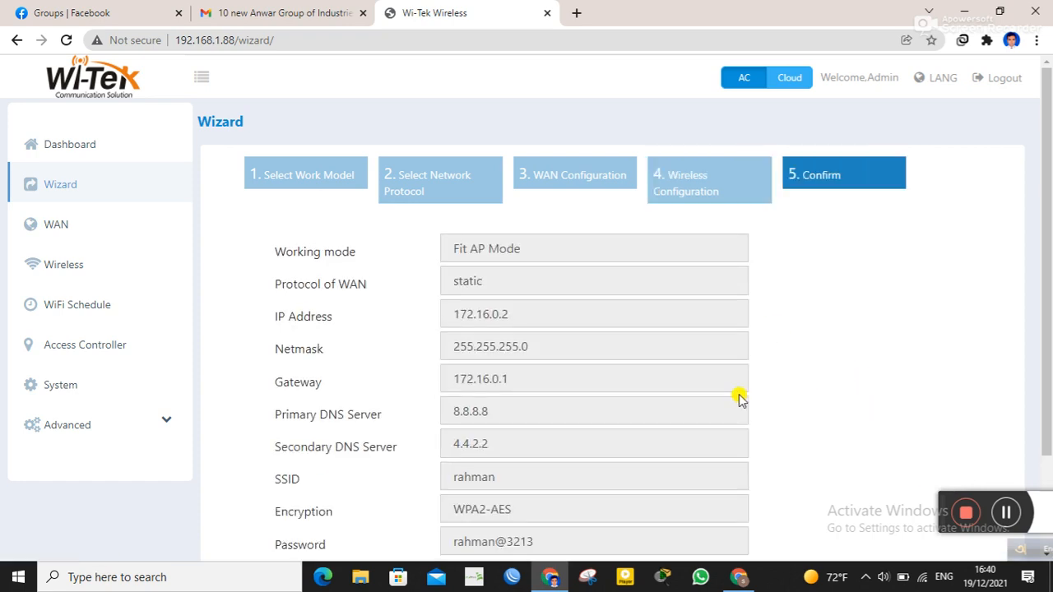
{"action": "scroll", "coordinate": [737, 395], "scroll_direction": "down", "scroll_amount": 2}
{"action": "left_click", "coordinate": [969, 467]}
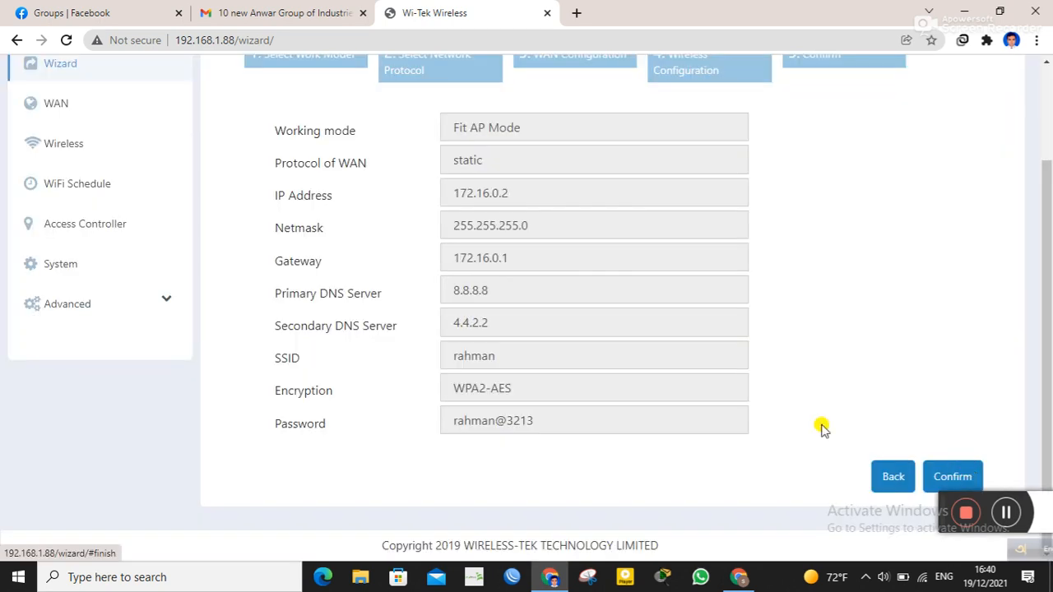
{"action": "left_click", "coordinate": [105, 271]}
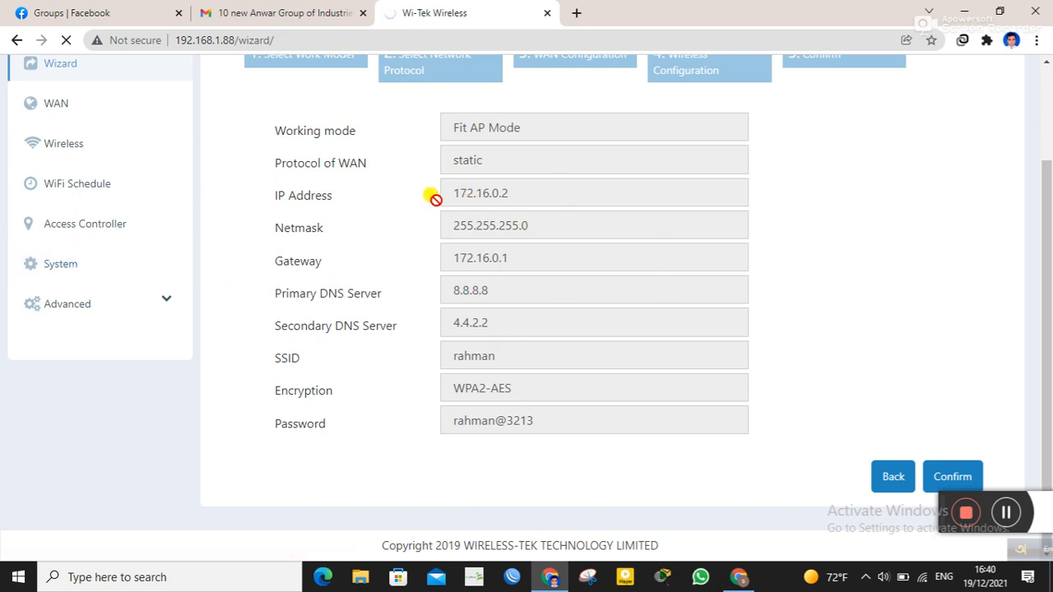
{"action": "scroll", "coordinate": [423, 282], "scroll_direction": "up", "scroll_amount": 3}
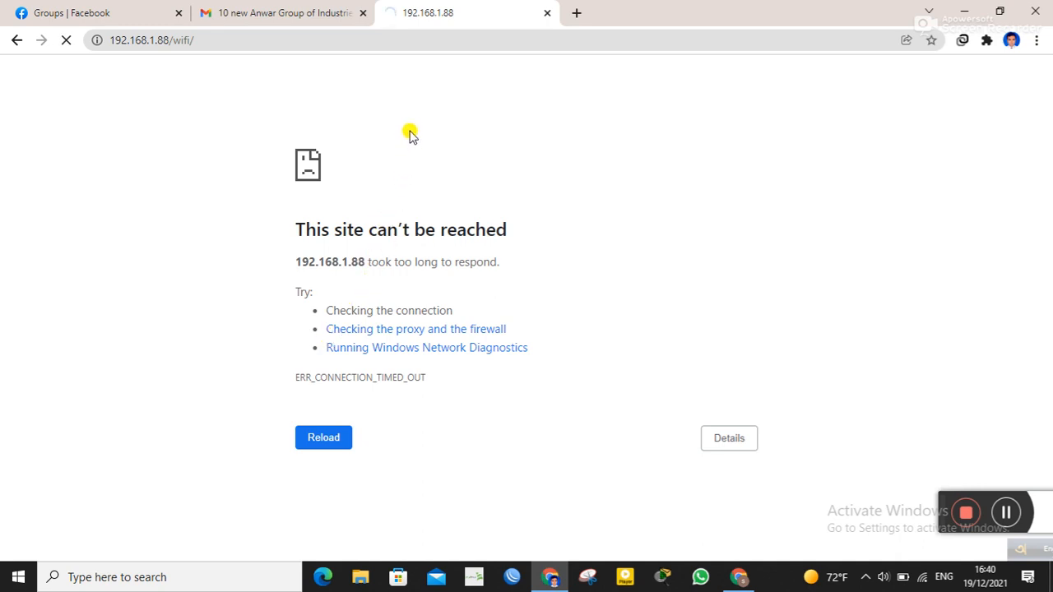
- Retry 192.168.1.88, then open the Windows Ethernet settings after the connection times out
{"action": "left_click", "coordinate": [369, 41]}
{"action": "key", "text": "Return"}
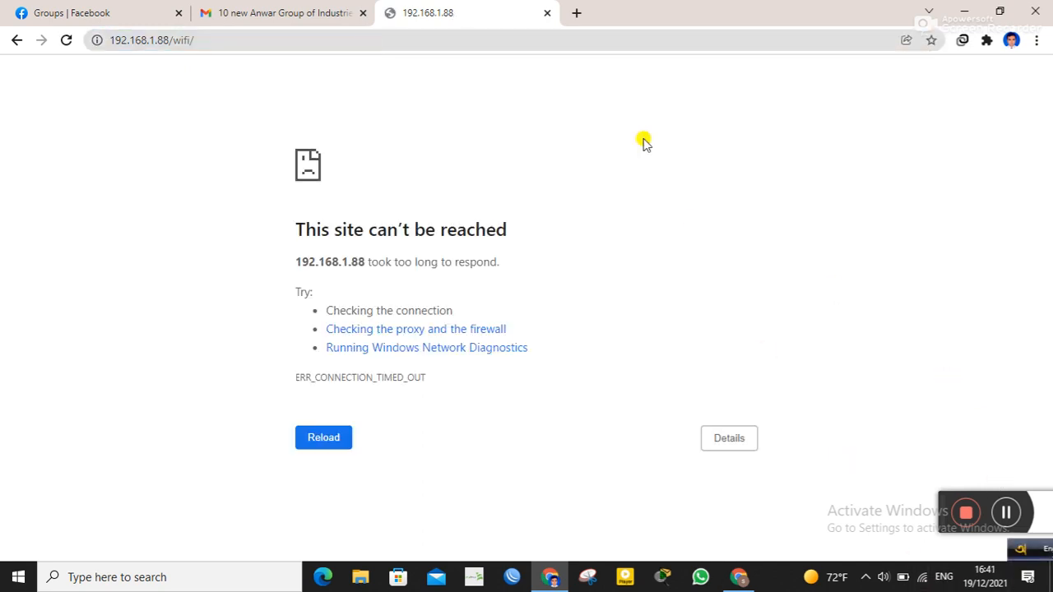
{"action": "right_click", "coordinate": [924, 582]}
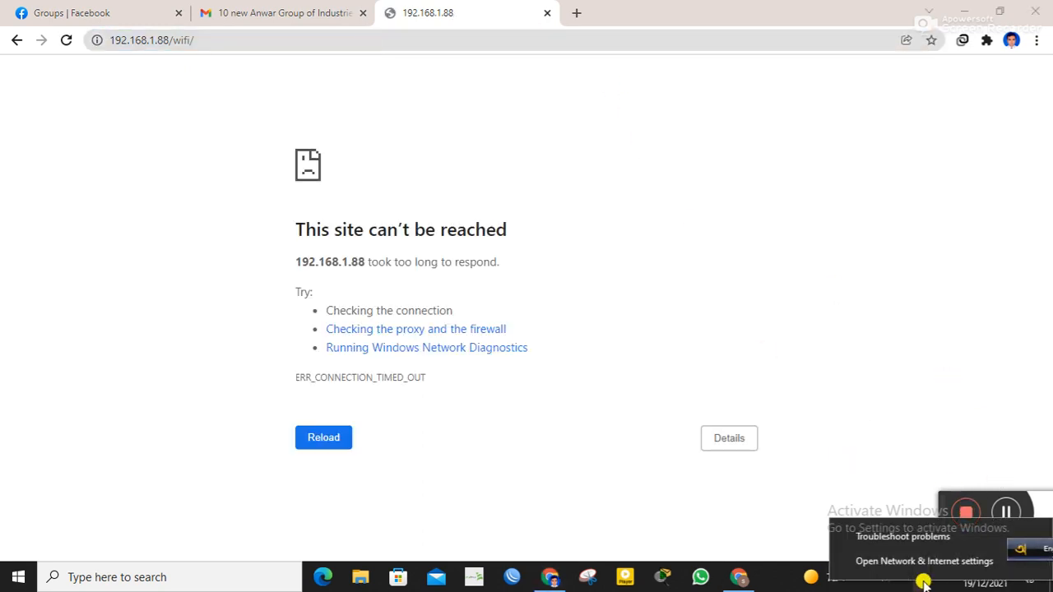
{"action": "left_click", "coordinate": [921, 557]}
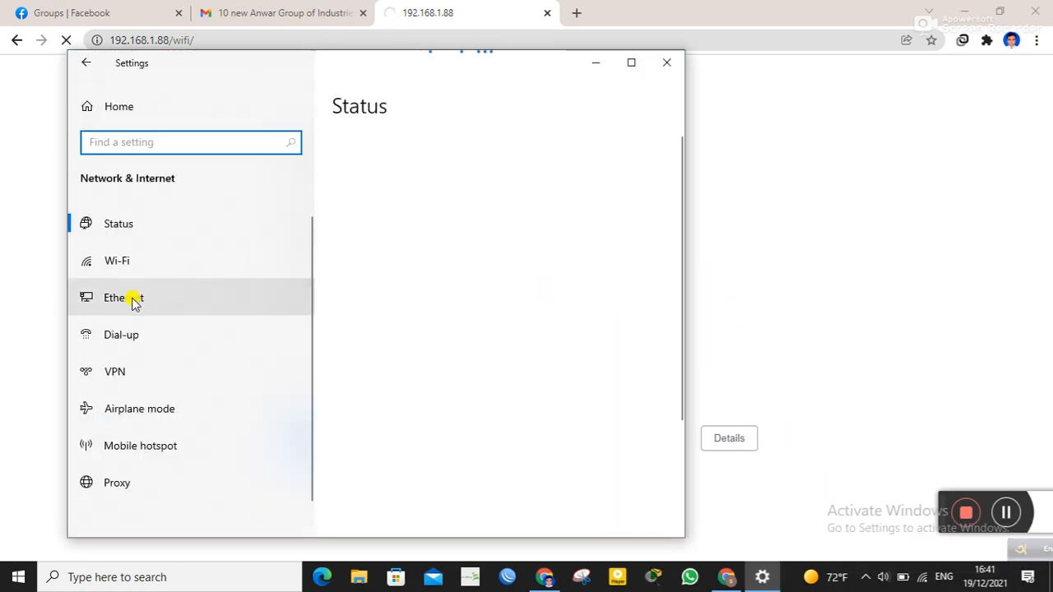
{"action": "left_click", "coordinate": [277, 298]}
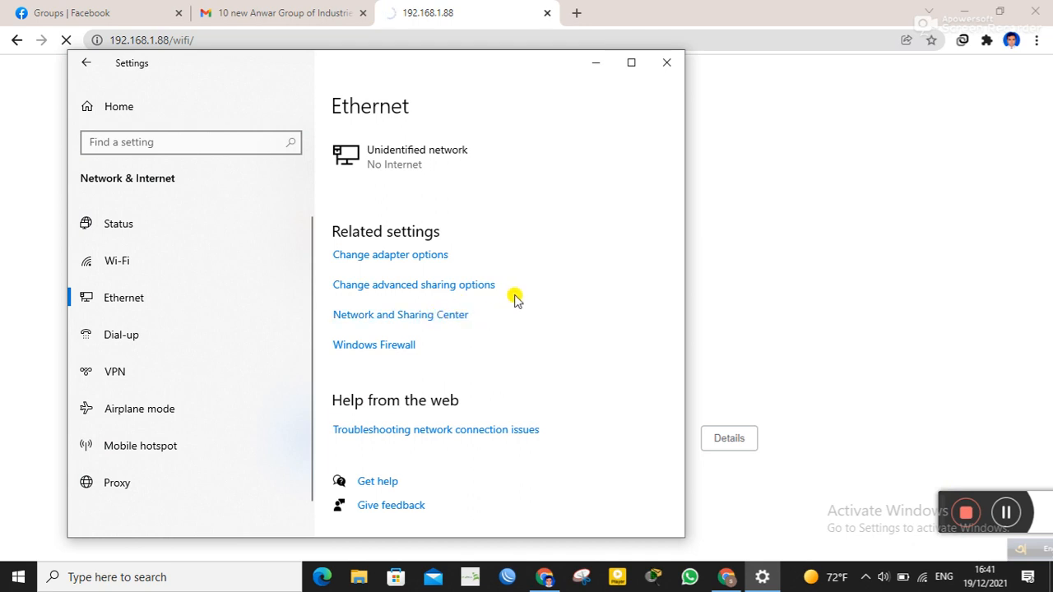
- Open the Ethernet adapter's advanced IPv4 TCP/IP settings via the Network and Sharing Center
{"action": "left_click", "coordinate": [440, 317]}
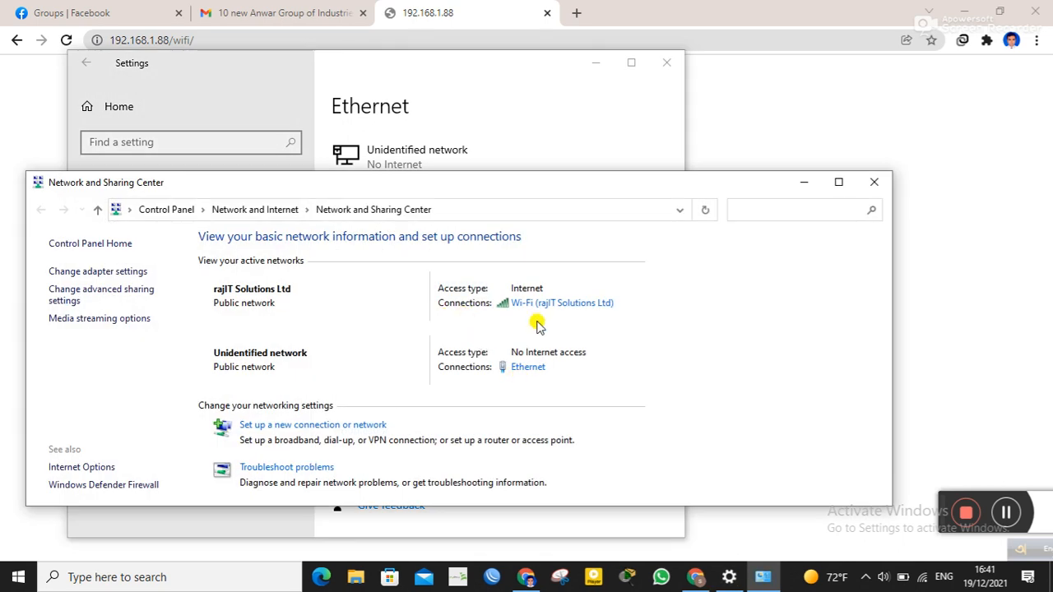
{"action": "left_click", "coordinate": [520, 370]}
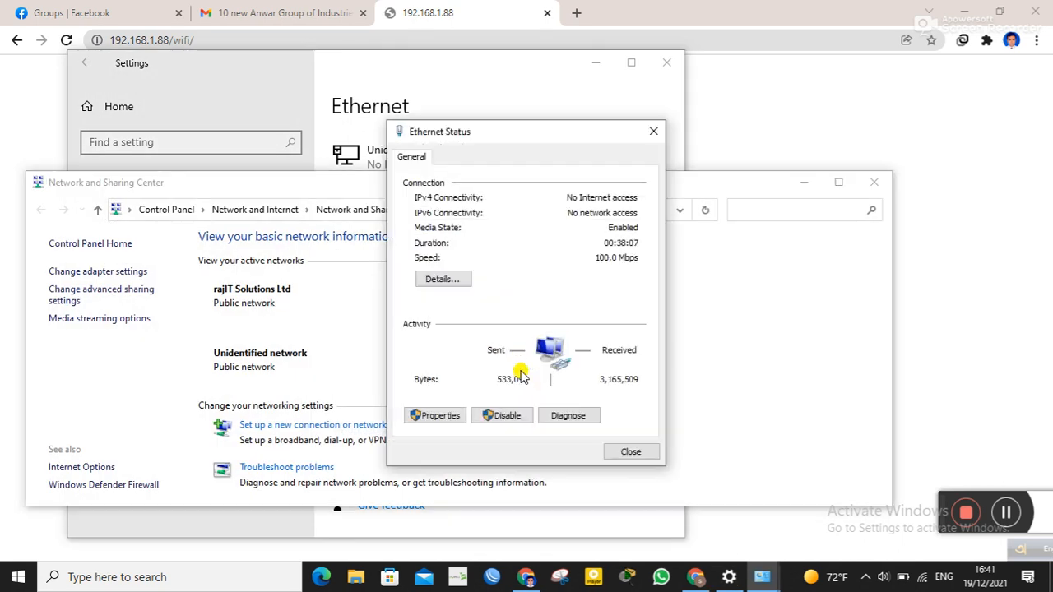
{"action": "left_click", "coordinate": [450, 421]}
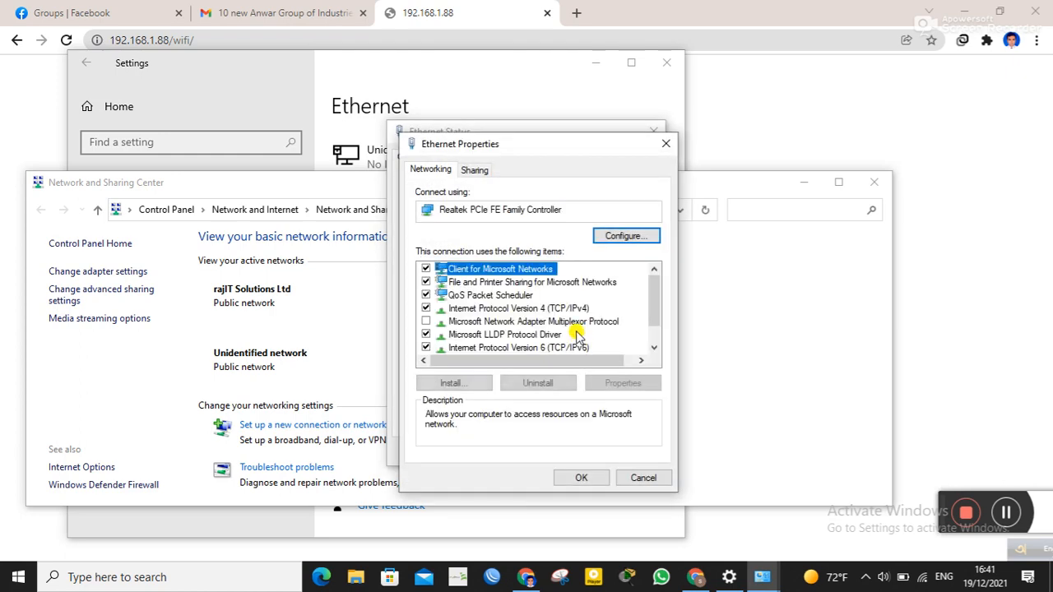
{"action": "double_click", "coordinate": [575, 307]}
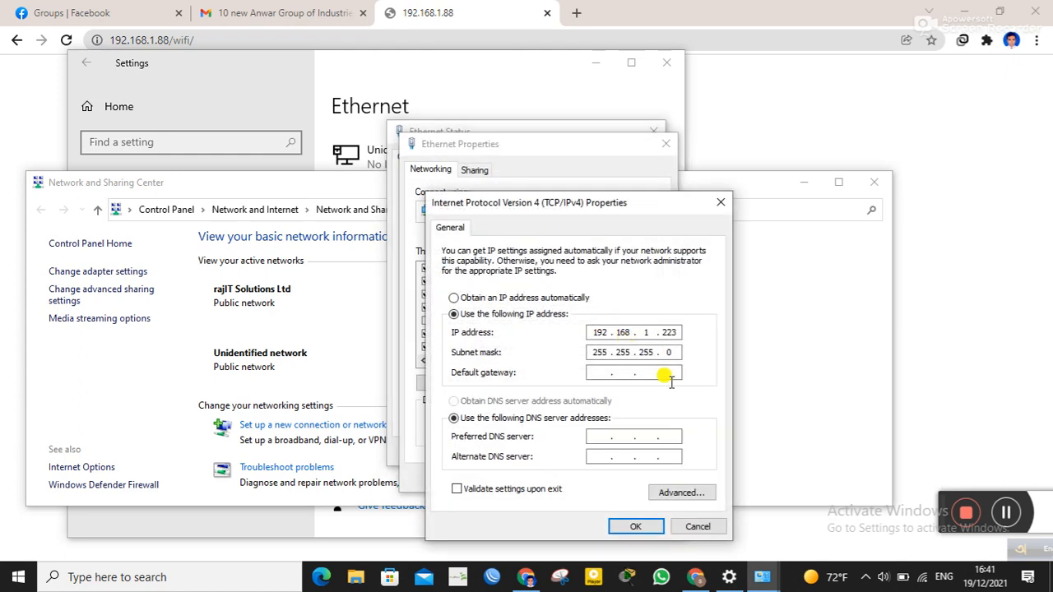
{"action": "left_click", "coordinate": [686, 493]}
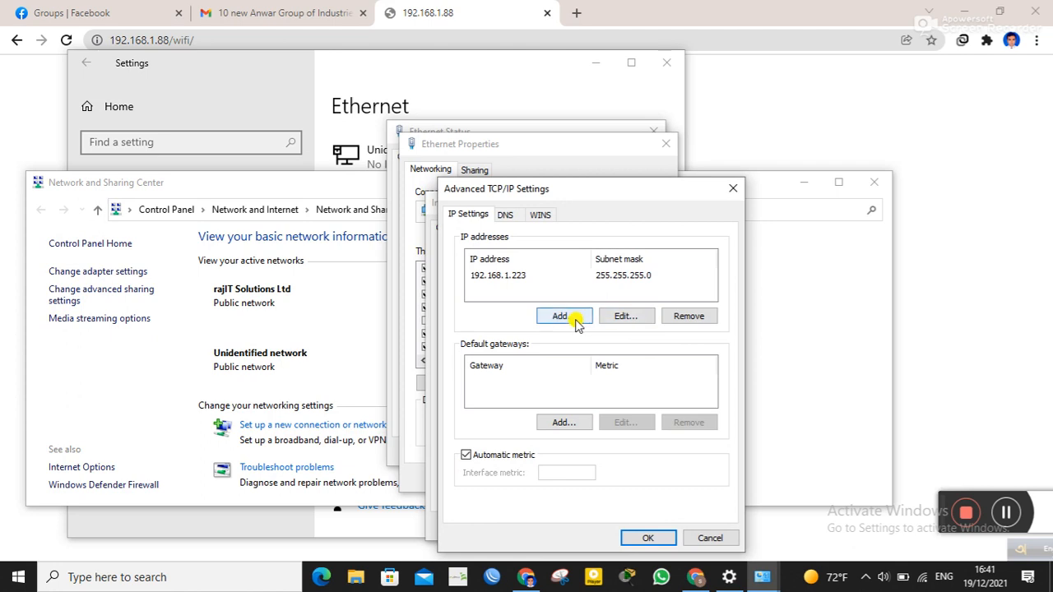
- Add address 172.16.0.222 with mask 255.255.0.0, confirm all dialogs and close the windows
{"action": "left_click", "coordinate": [576, 321]}
{"action": "type", "text": "172 . 16 . 0 . 222"}
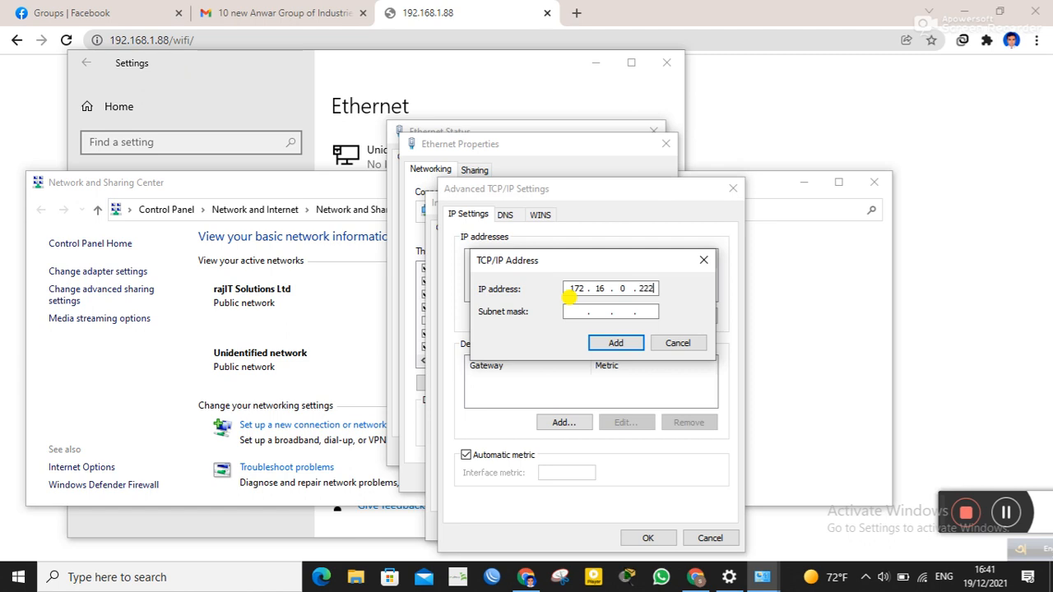
{"action": "left_click", "coordinate": [586, 312]}
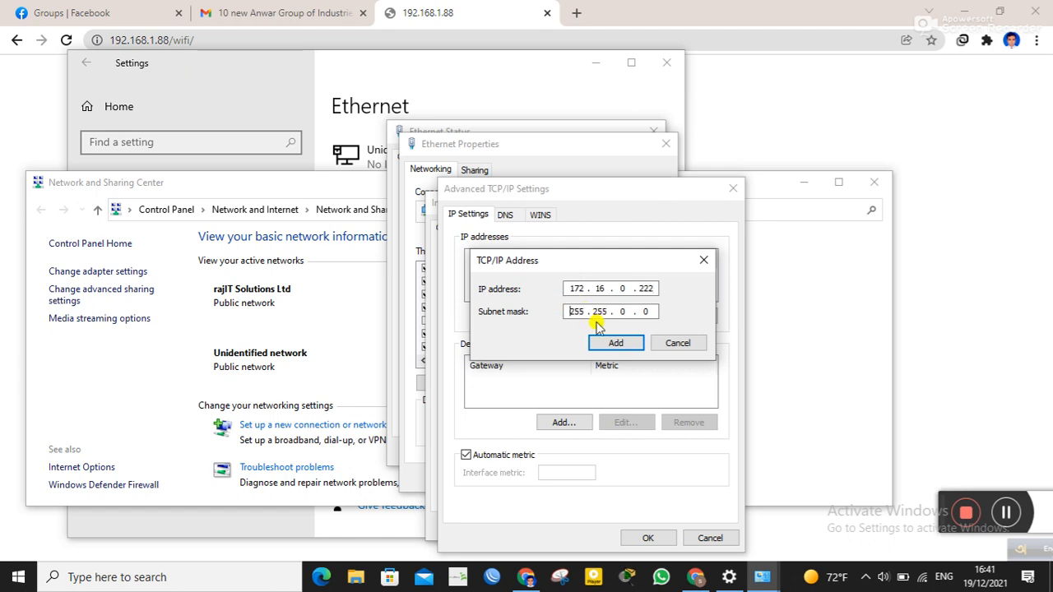
{"action": "left_click", "coordinate": [616, 343]}
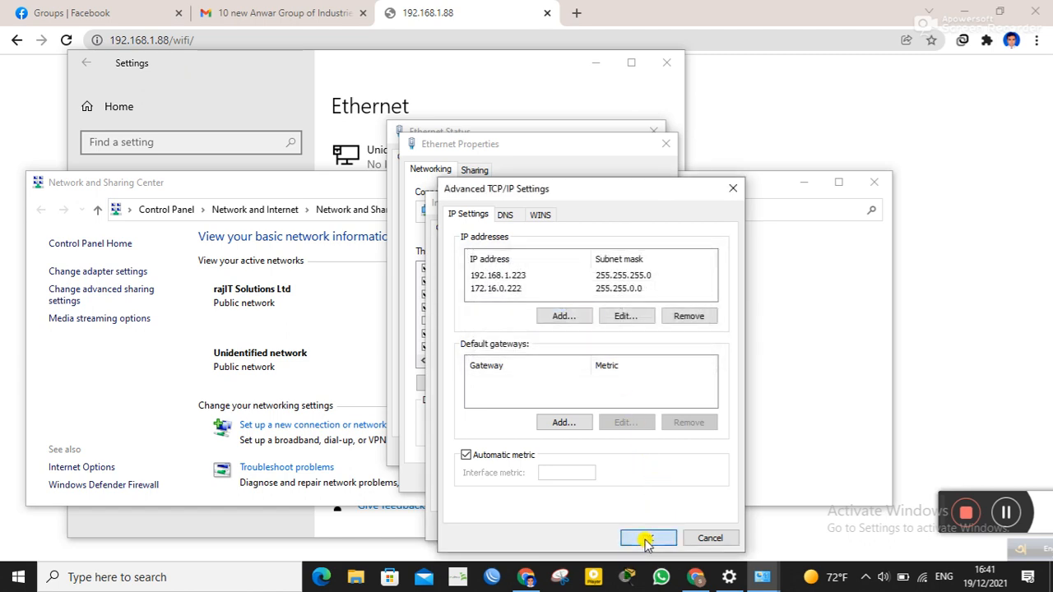
{"action": "left_click", "coordinate": [647, 538]}
{"action": "left_click", "coordinate": [637, 528]}
{"action": "left_click", "coordinate": [592, 477]}
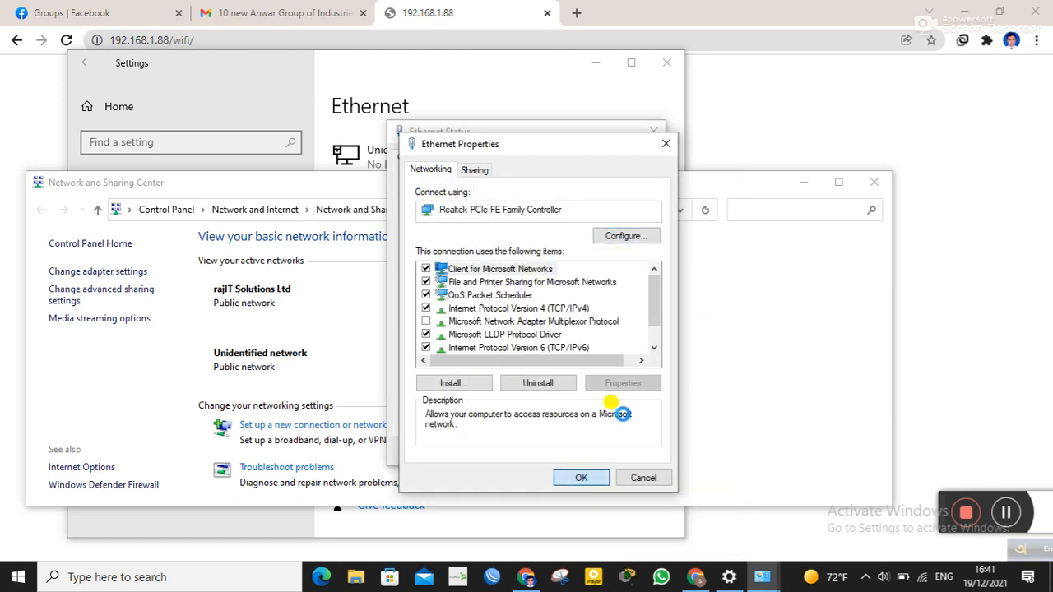
{"action": "left_click", "coordinate": [653, 132]}
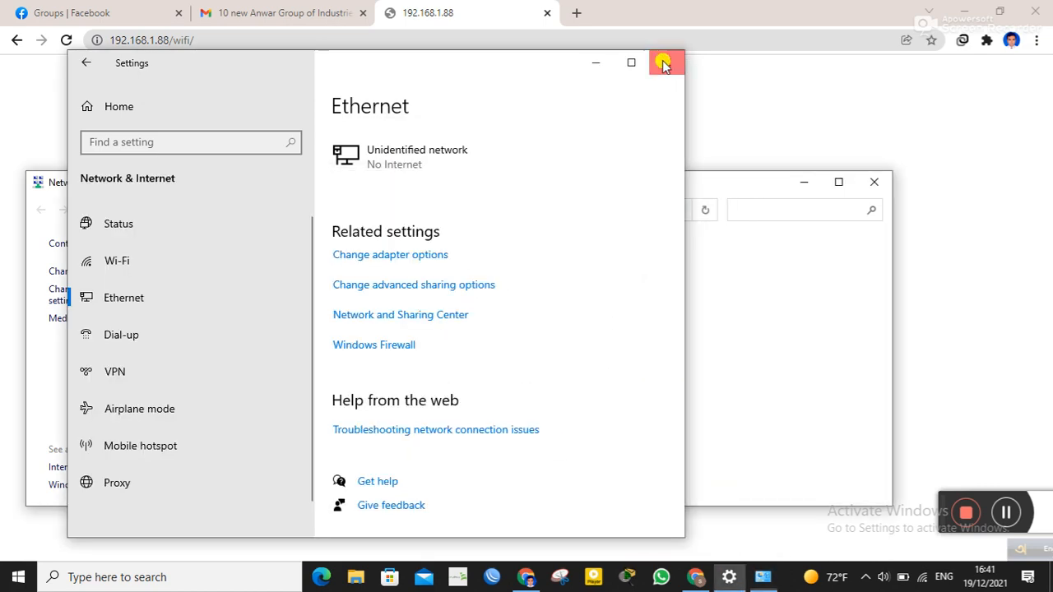
{"action": "left_click", "coordinate": [666, 63]}
- Load the access point's login page at its new address 172.16.0.2 in a new tab
{"action": "left_click", "coordinate": [575, 12]}
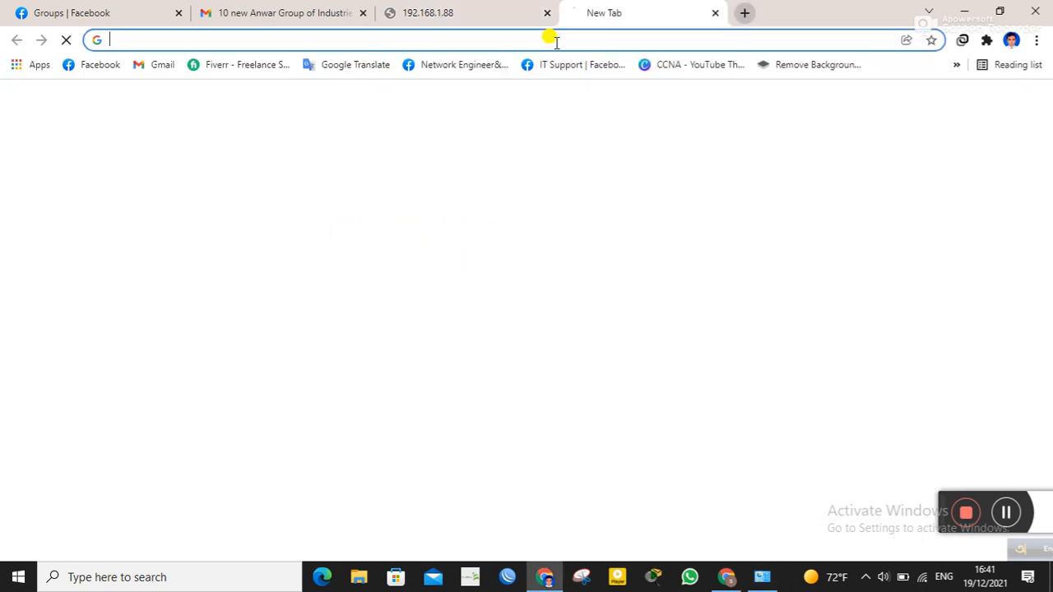
{"action": "left_click", "coordinate": [548, 36]}
{"action": "type", "text": "172"}
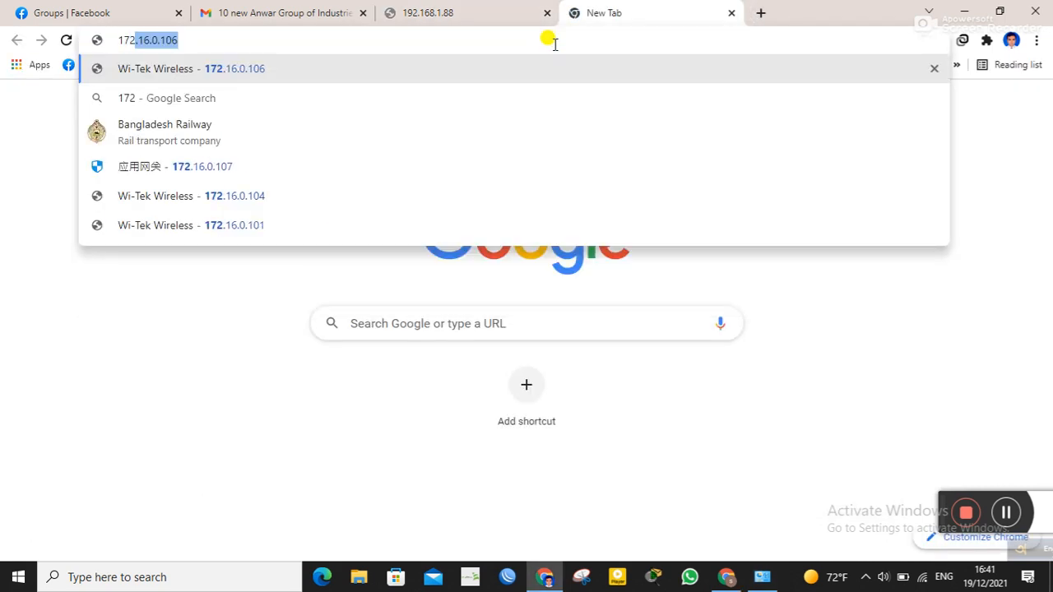
{"action": "type", "text": ".16."}
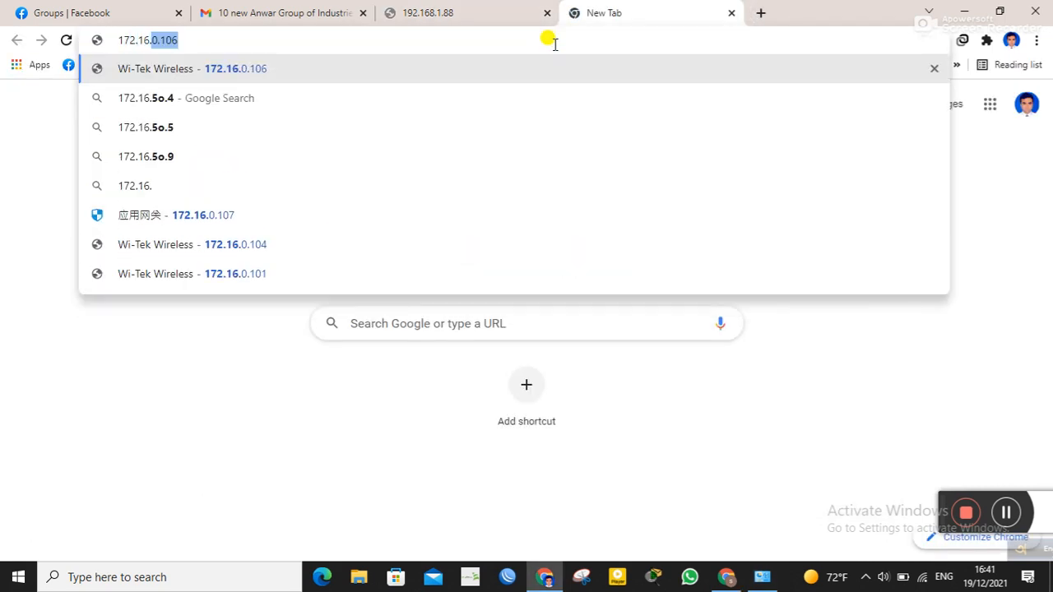
{"action": "type", "text": "0.2"}
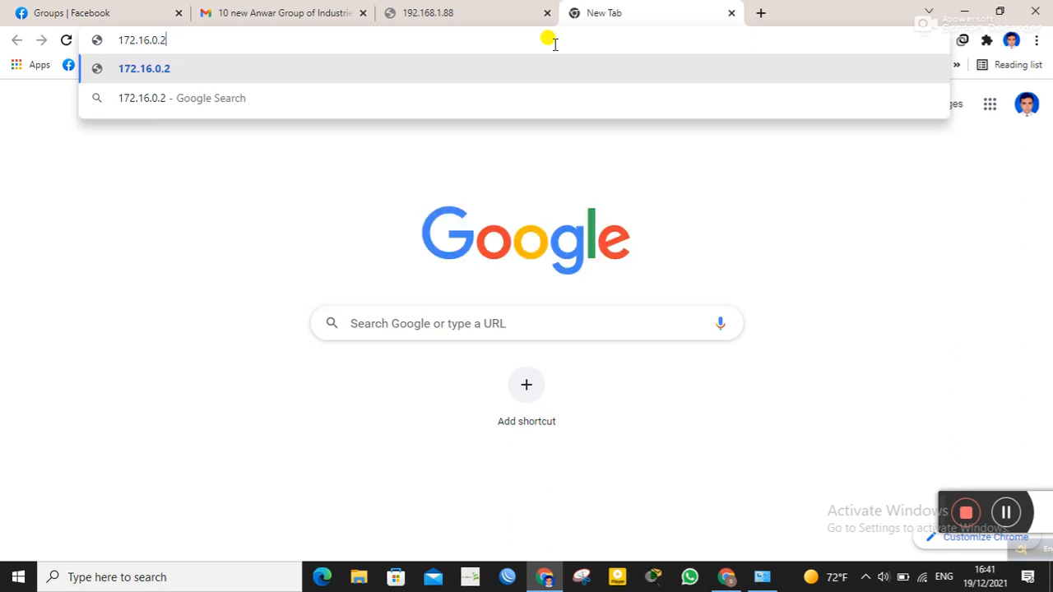
{"action": "key", "text": "Return"}
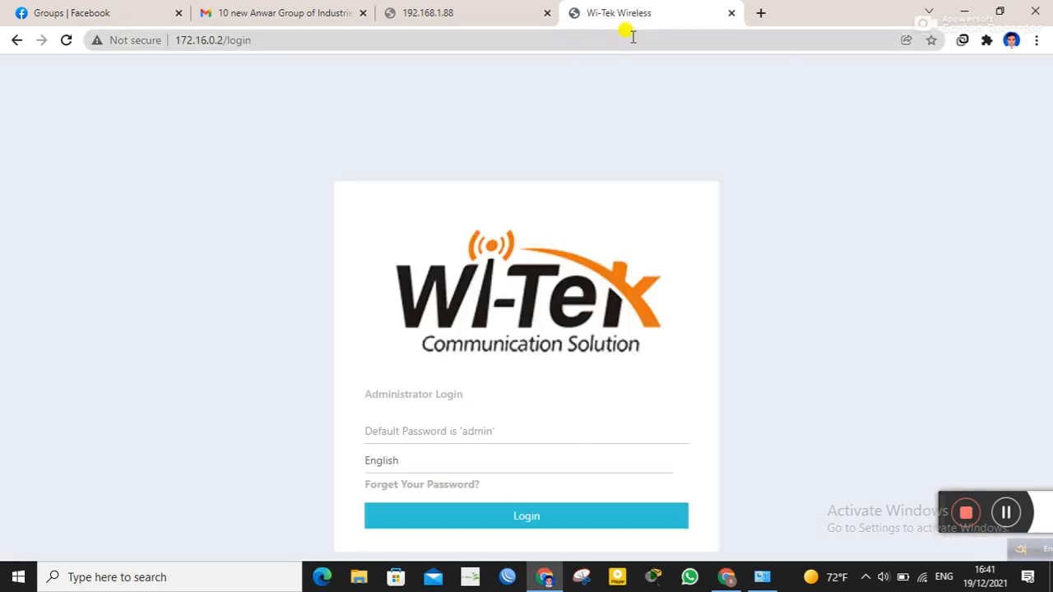
- Enter the administrator password and log in to the admin page
{"action": "left_click", "coordinate": [443, 426]}
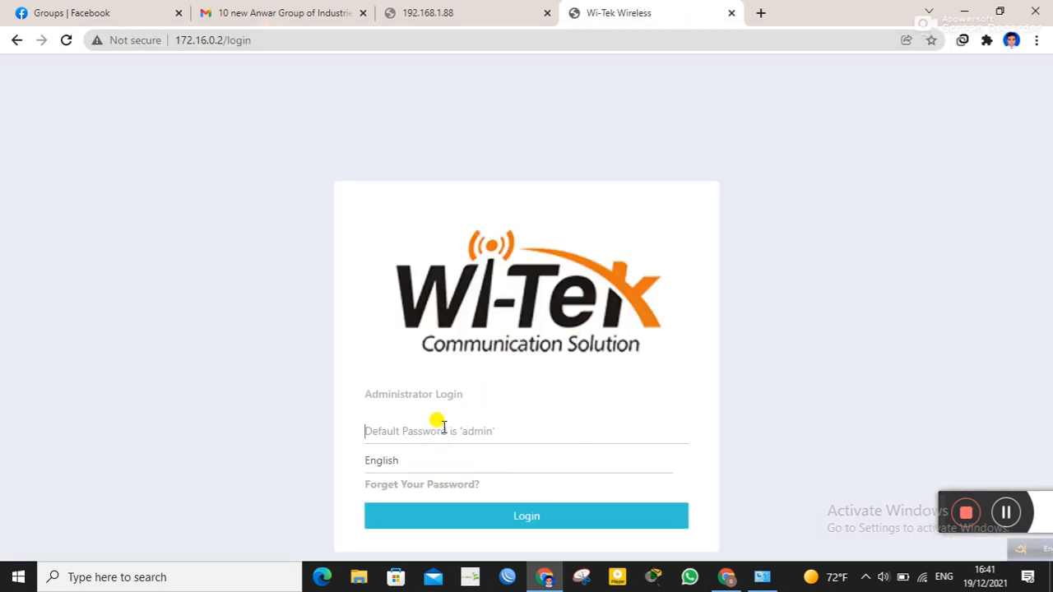
{"action": "type", "text": "a"}
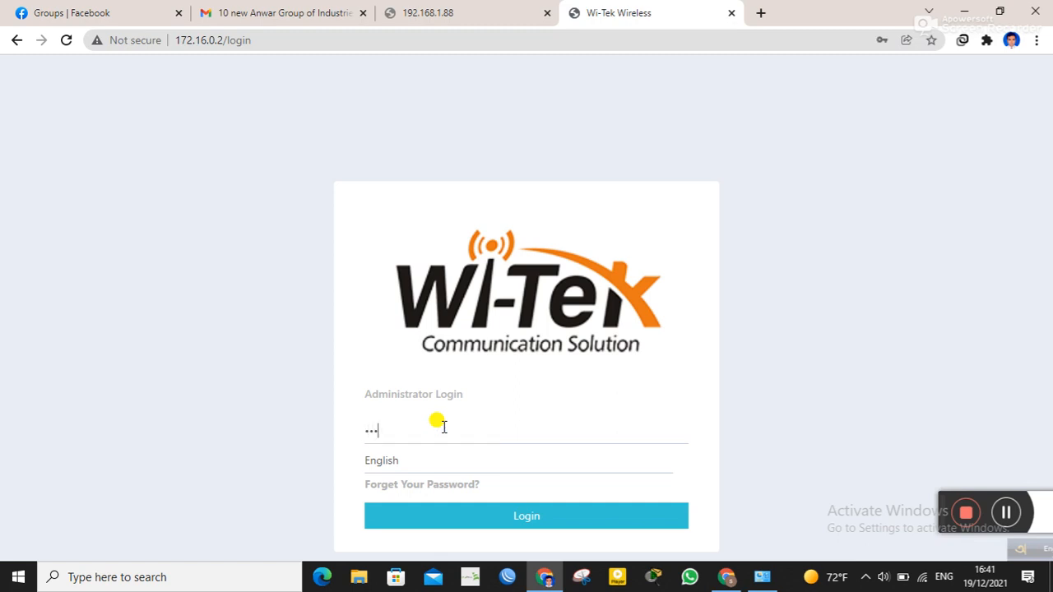
{"action": "key", "text": "Return"}
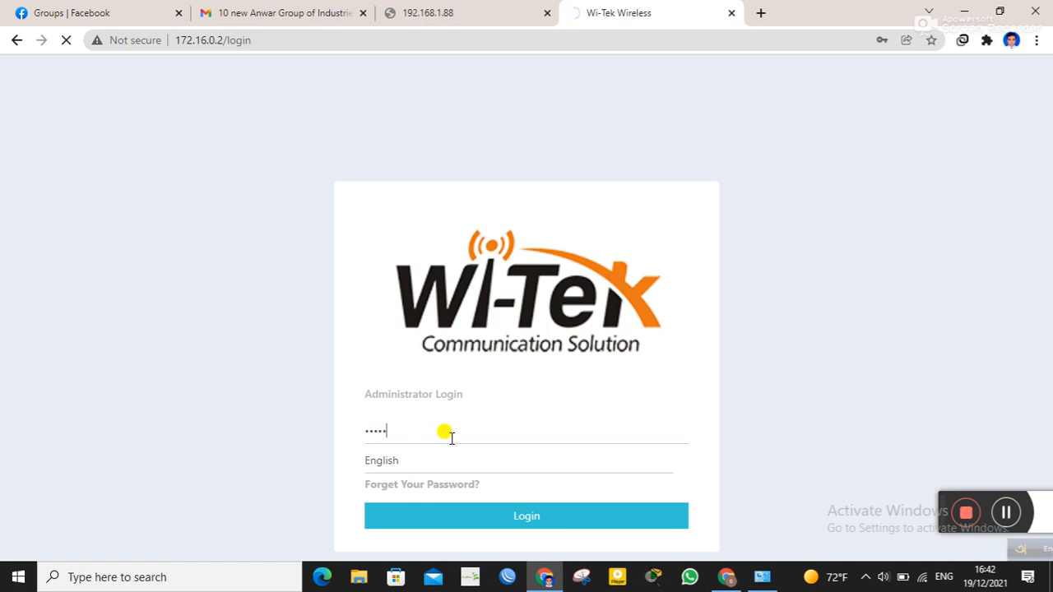
{"action": "double_click", "coordinate": [451, 438]}
{"action": "type", "text": "a"}
{"action": "left_click", "coordinate": [531, 527]}
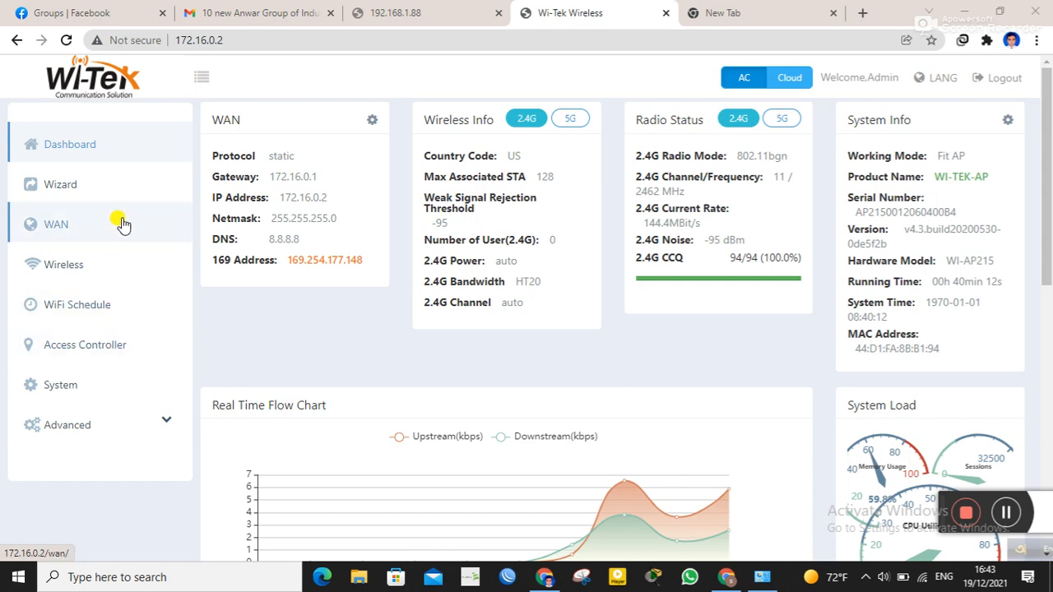
- Expand Advanced in the sidebar and open the System page's Change Password form
{"action": "scroll", "coordinate": [102, 336], "scroll_direction": "down", "scroll_amount": 2}
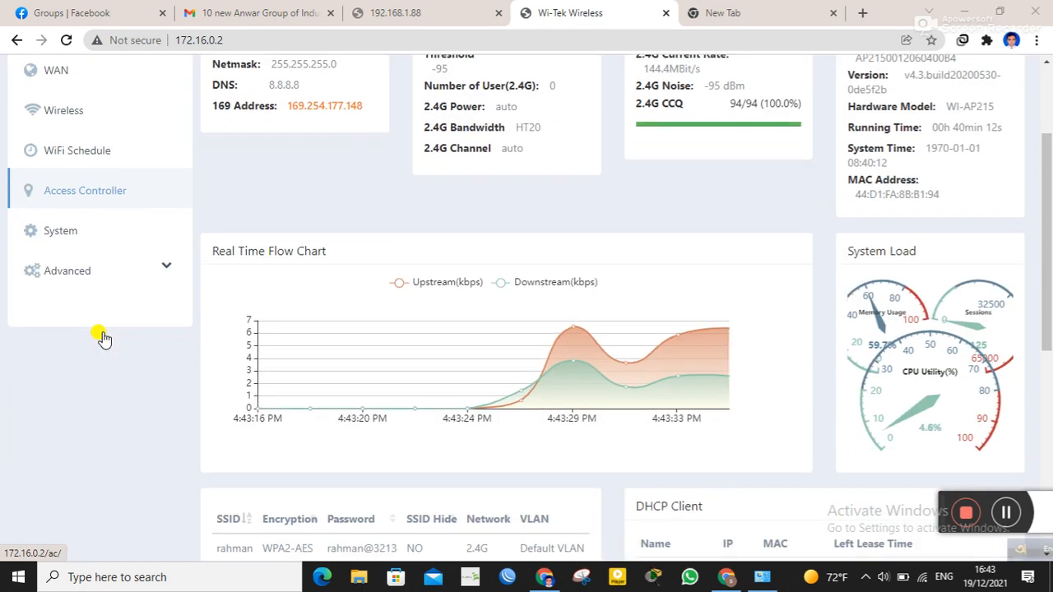
{"action": "left_click", "coordinate": [159, 270]}
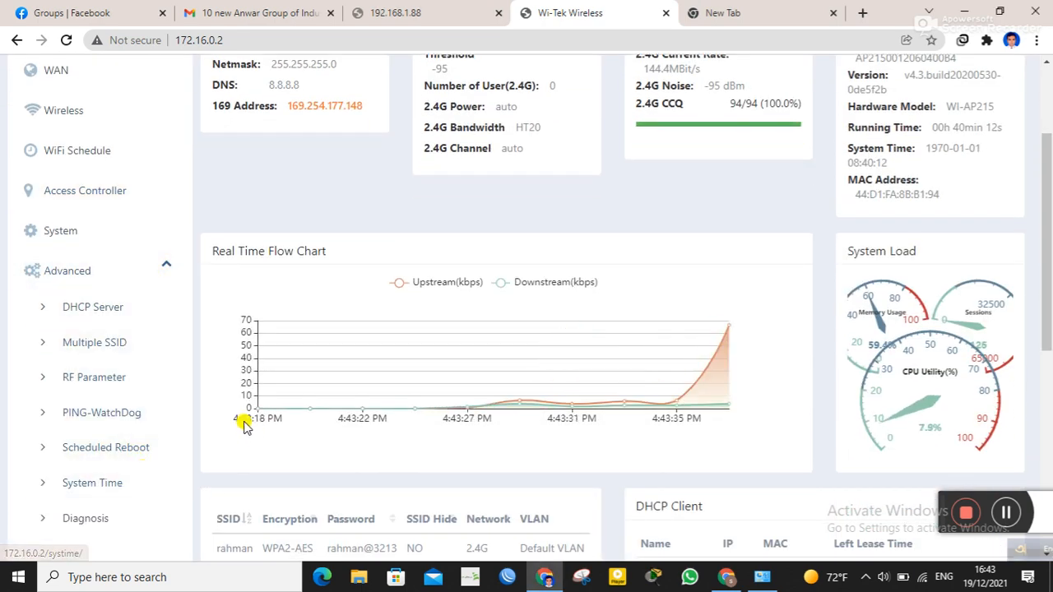
{"action": "scroll", "coordinate": [151, 374], "scroll_direction": "down", "scroll_amount": 2}
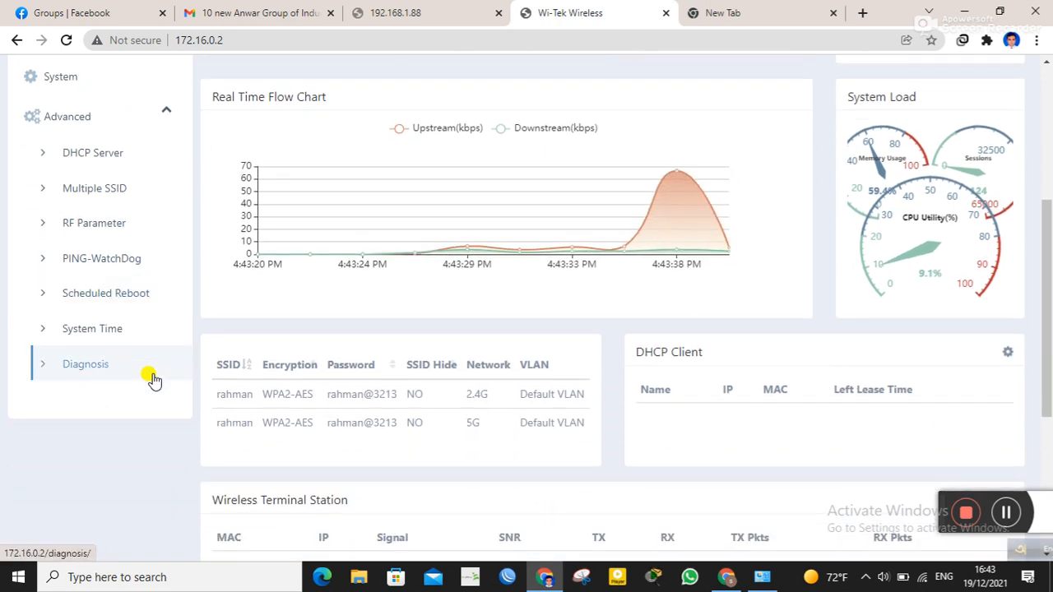
{"action": "scroll", "coordinate": [117, 330], "scroll_direction": "up", "scroll_amount": 1}
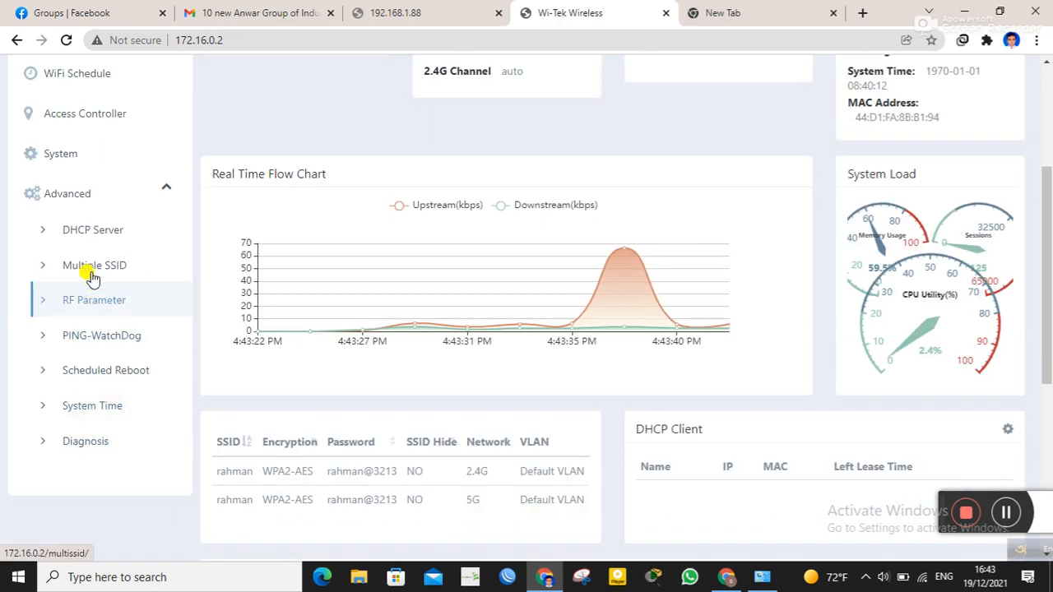
{"action": "left_click", "coordinate": [111, 276]}
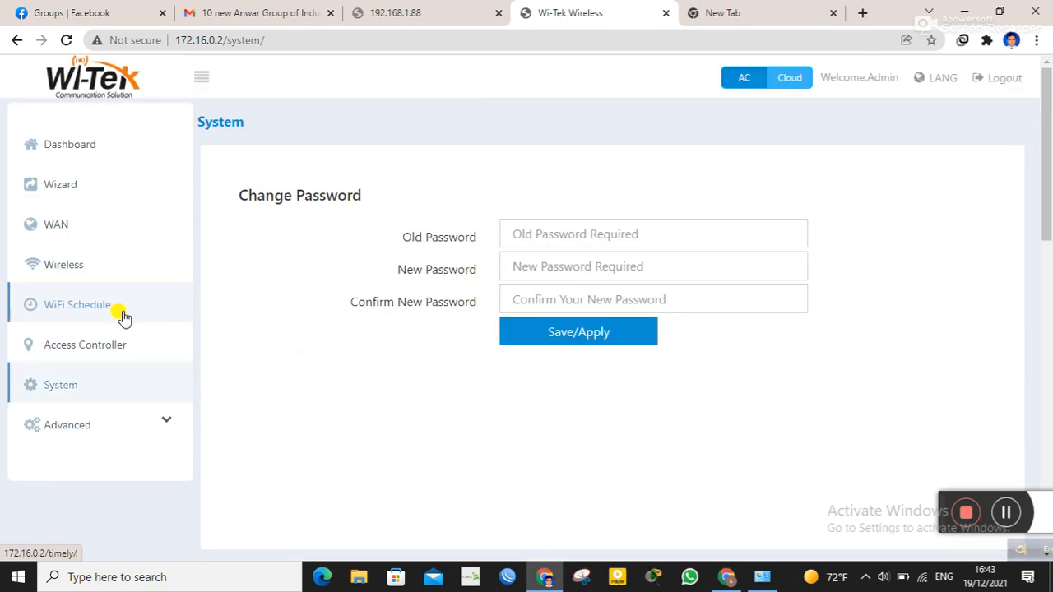
- Enter the old admin password and the new password twice, then save the change
{"action": "left_click", "coordinate": [578, 233]}
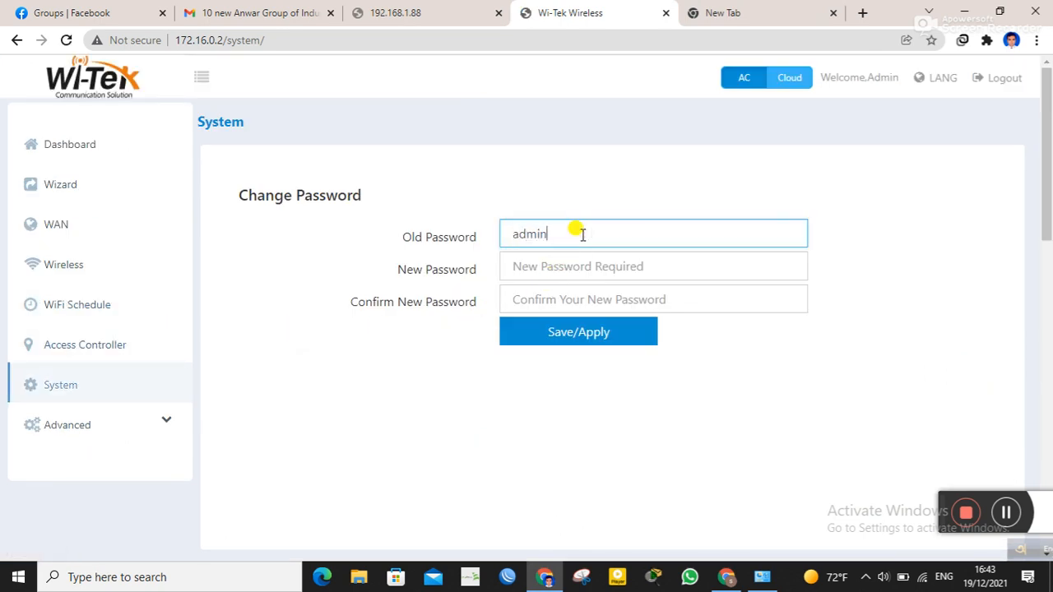
{"action": "key", "text": "Tab"}
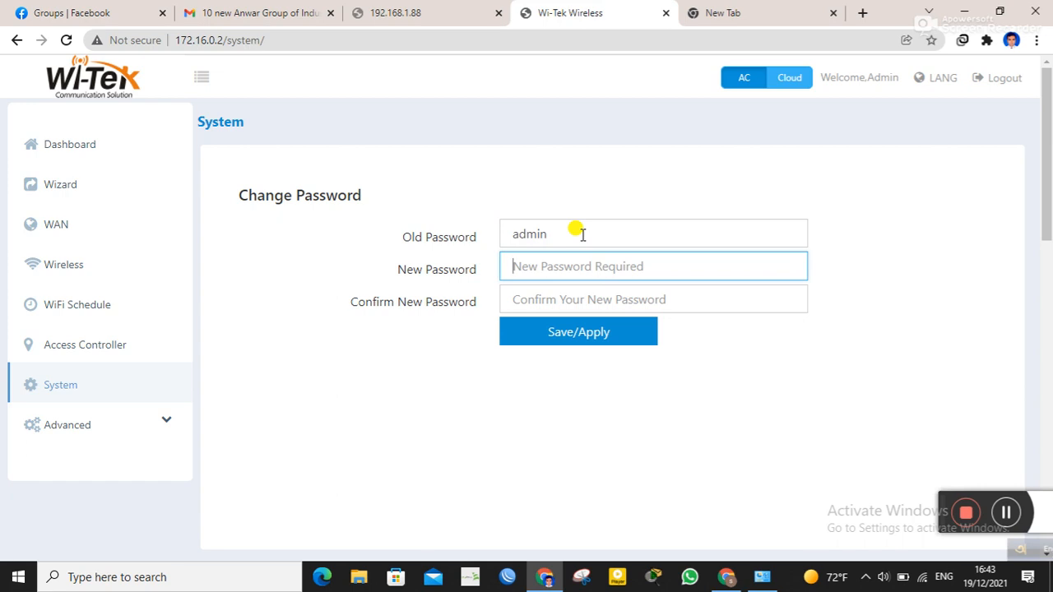
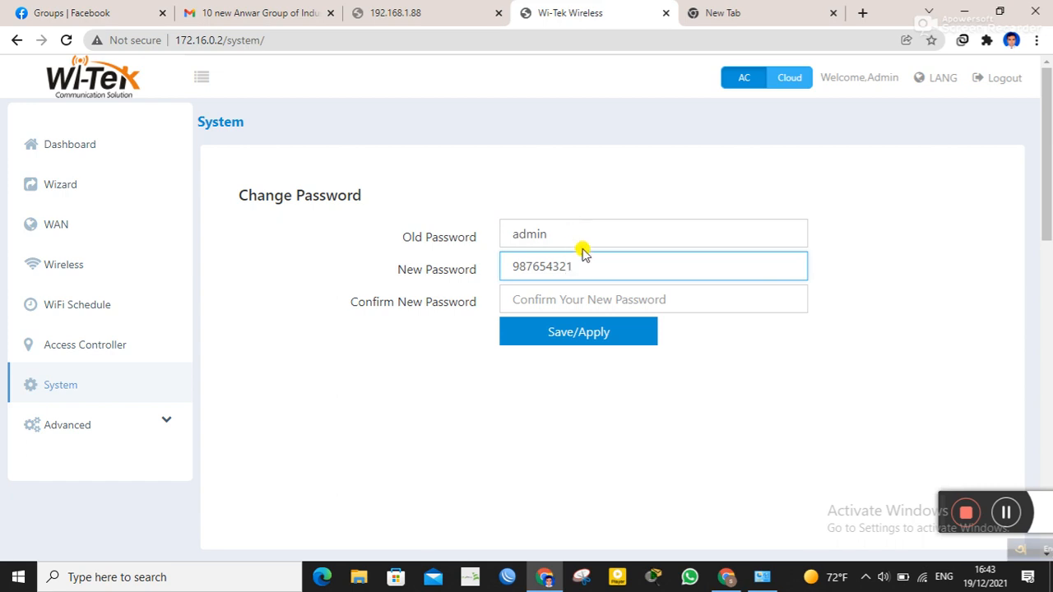
{"action": "left_click", "coordinate": [573, 303]}
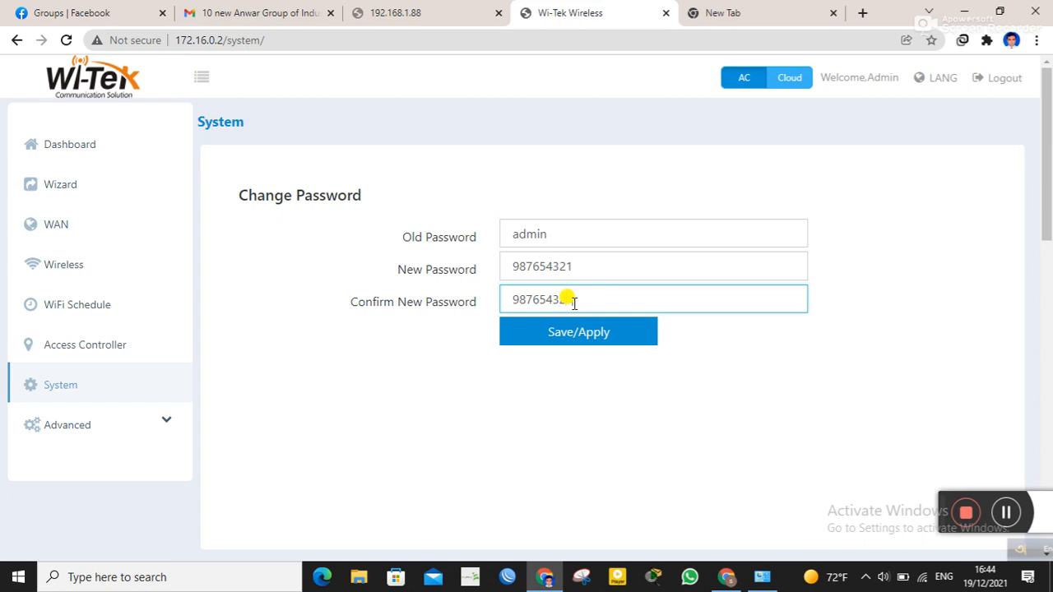
{"action": "left_click", "coordinate": [578, 331]}
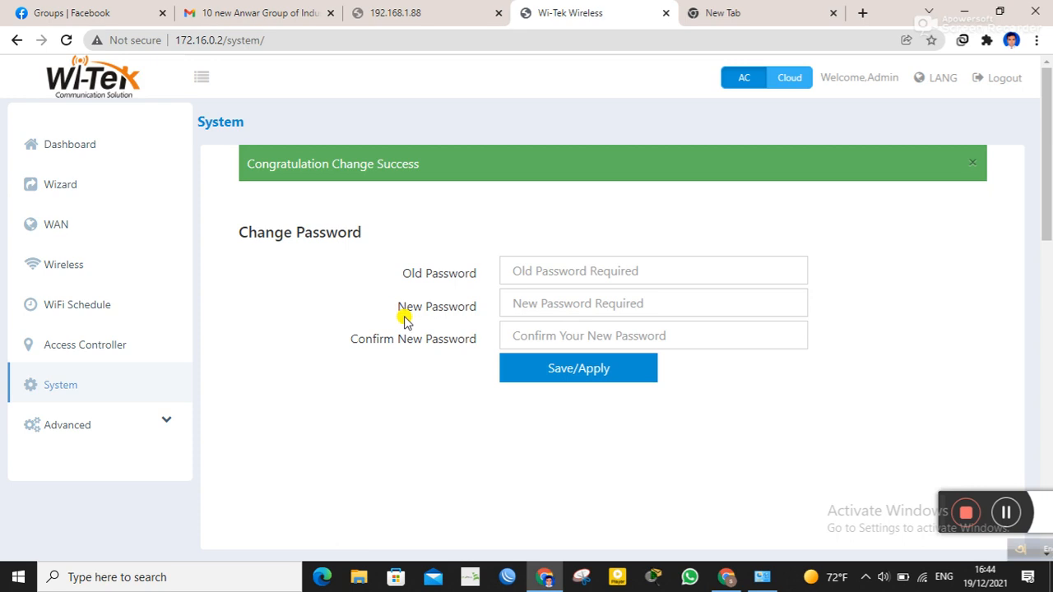
- Navigate the sidebar through Wireless and Access Controller to Advanced > System Time
{"action": "left_click", "coordinate": [85, 267]}
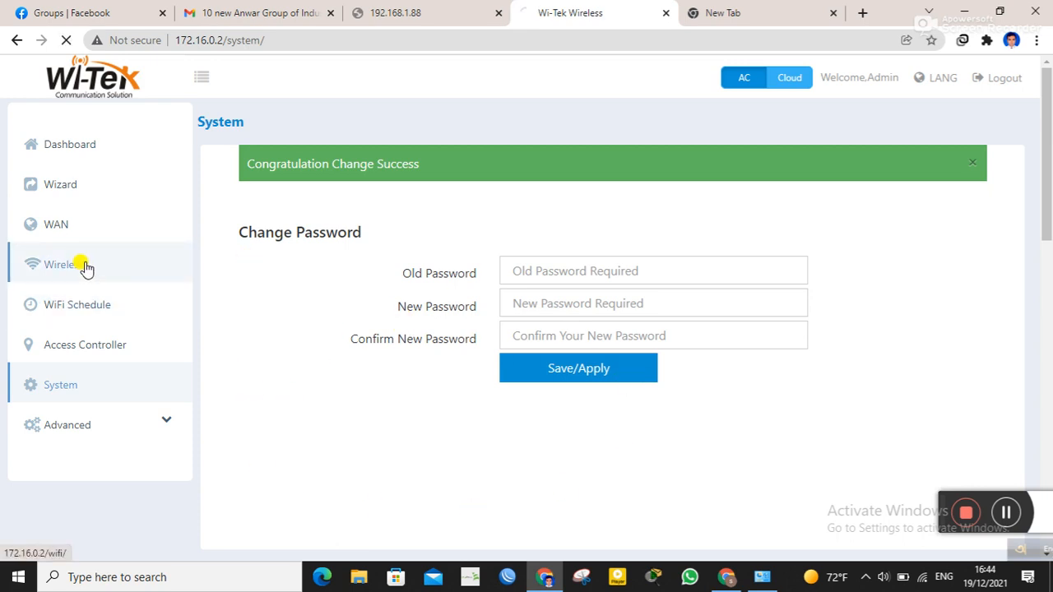
{"action": "left_click", "coordinate": [112, 349]}
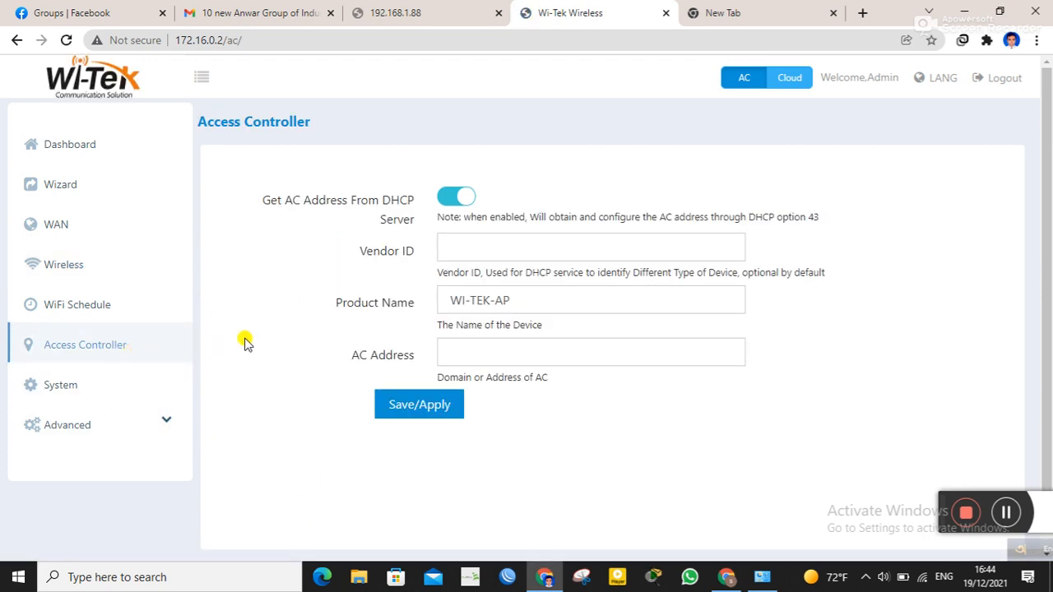
{"action": "left_click", "coordinate": [123, 429]}
{"action": "scroll", "coordinate": [124, 435], "scroll_direction": "down", "scroll_amount": 1}
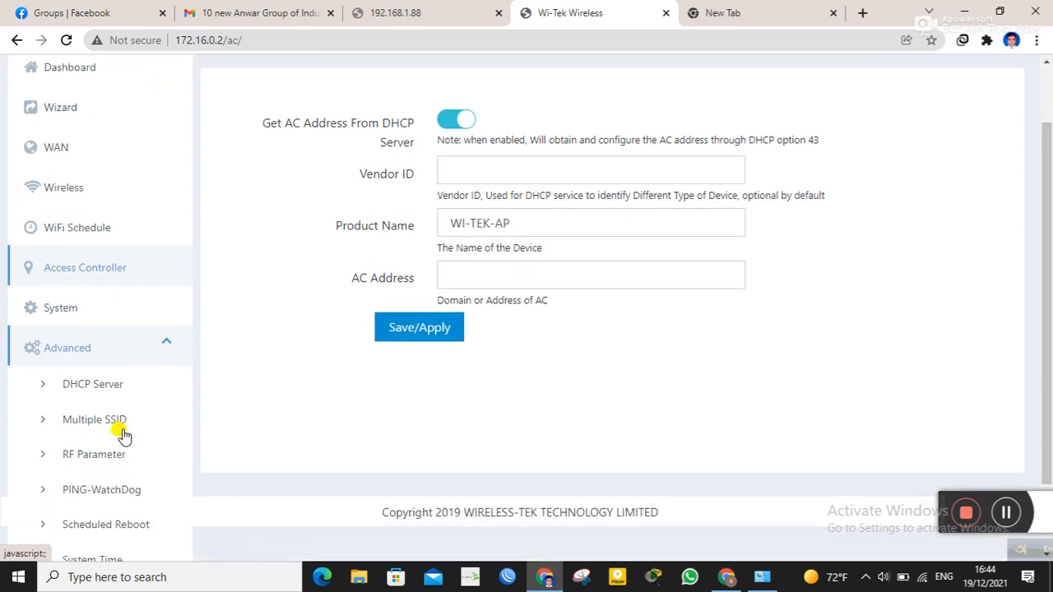
{"action": "scroll", "coordinate": [128, 461], "scroll_direction": "up", "scroll_amount": 1}
{"action": "scroll", "coordinate": [131, 481], "scroll_direction": "down", "scroll_amount": 2}
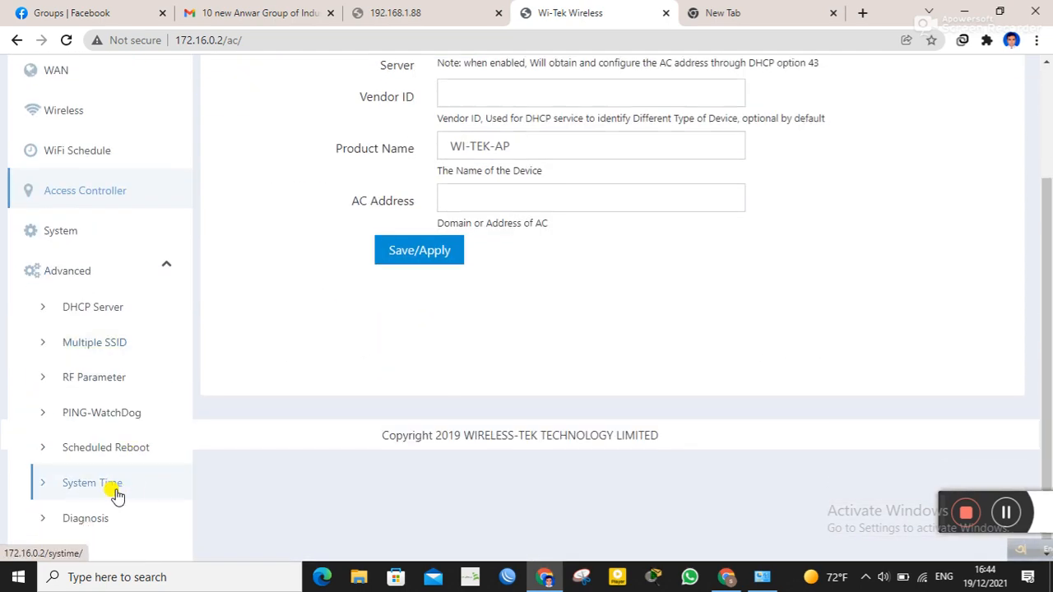
{"action": "left_click", "coordinate": [116, 492]}
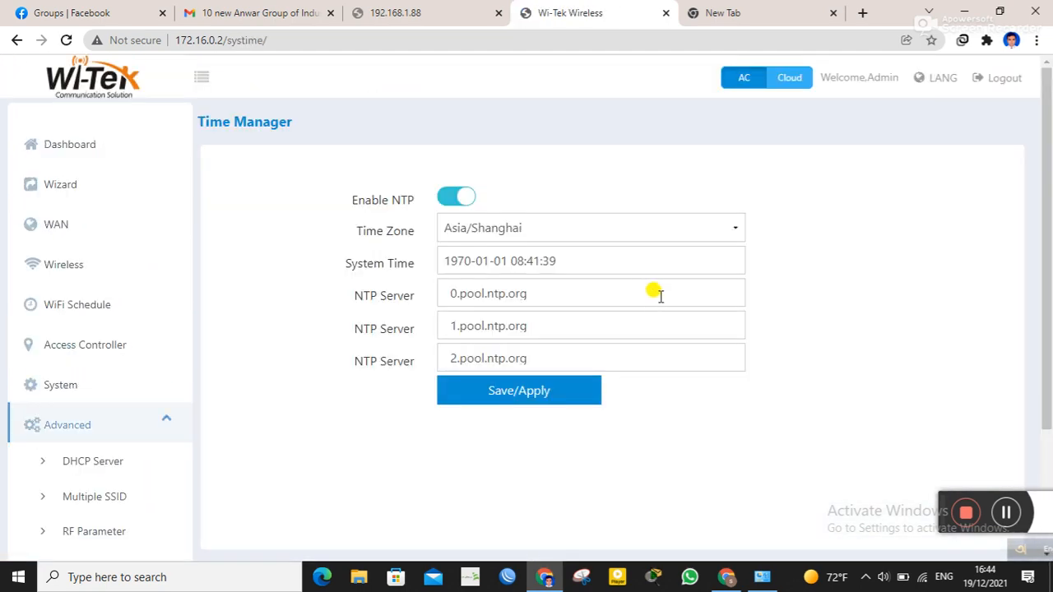
- Scroll the Time Zone dropdown list to locate Asia/Dhaka
{"action": "left_click", "coordinate": [588, 231]}
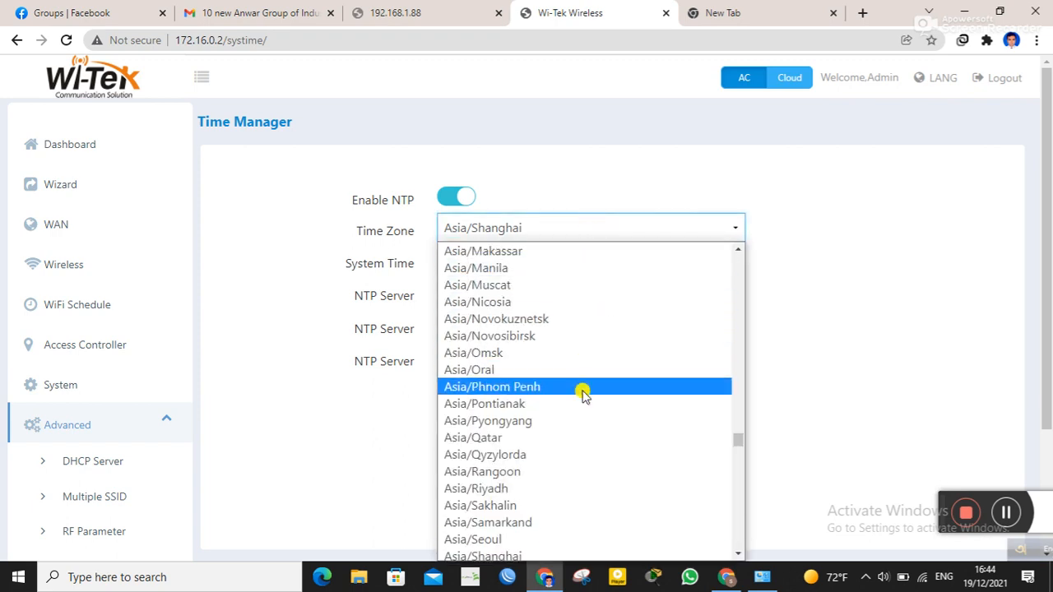
{"action": "scroll", "coordinate": [588, 472], "scroll_direction": "down", "scroll_amount": 3}
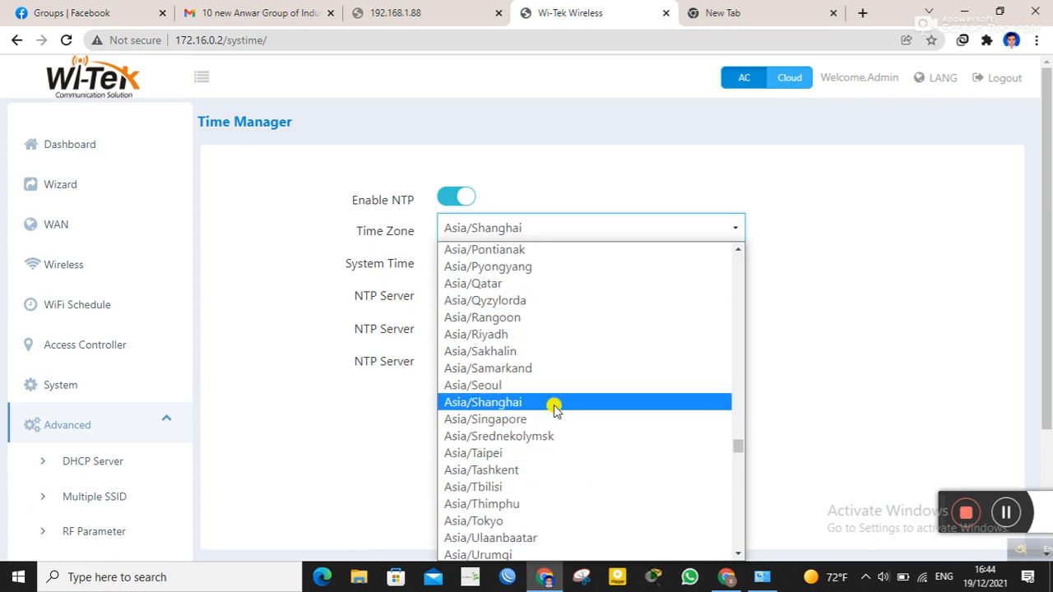
{"action": "scroll", "coordinate": [555, 402], "scroll_direction": "down", "scroll_amount": 5}
{"action": "scroll", "coordinate": [578, 441], "scroll_direction": "down", "scroll_amount": 20}
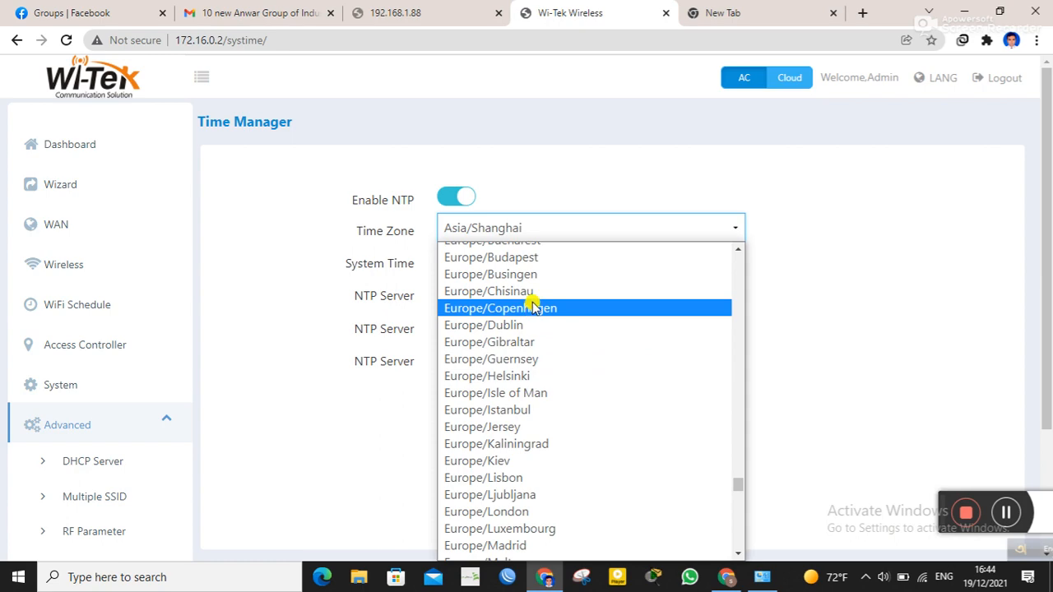
{"action": "scroll", "coordinate": [539, 390], "scroll_direction": "down", "scroll_amount": 20}
{"action": "scroll", "coordinate": [541, 397], "scroll_direction": "down", "scroll_amount": 8}
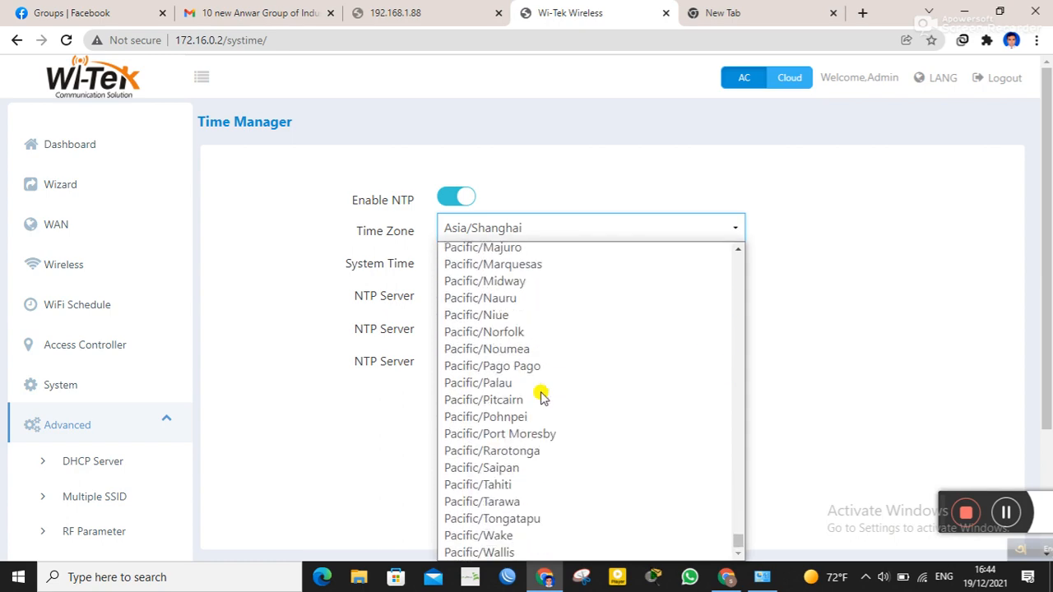
{"action": "scroll", "coordinate": [542, 397], "scroll_direction": "up", "scroll_amount": 20}
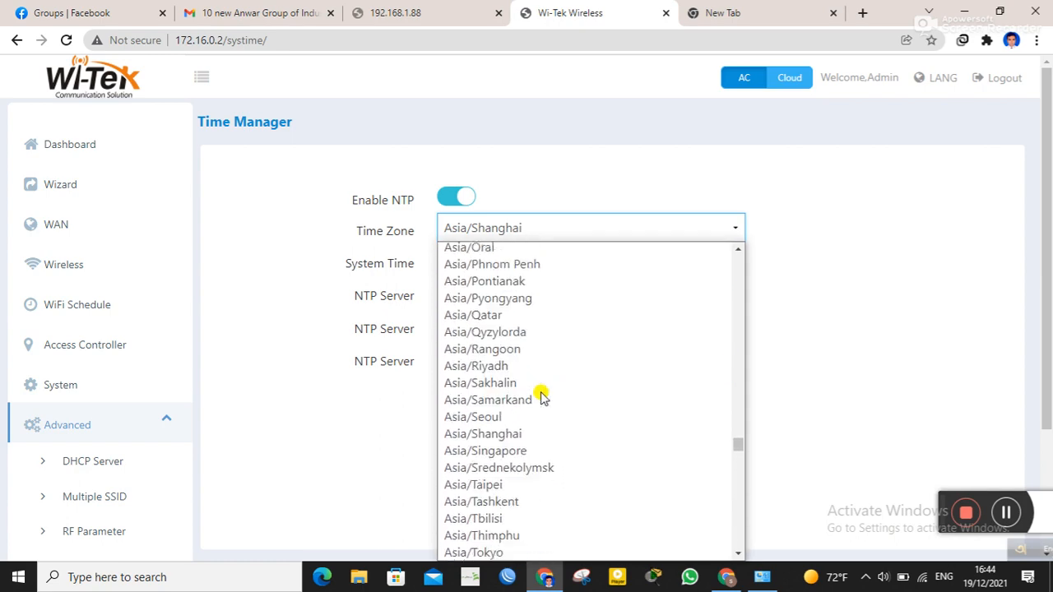
{"action": "scroll", "coordinate": [542, 396], "scroll_direction": "up", "scroll_amount": 8}
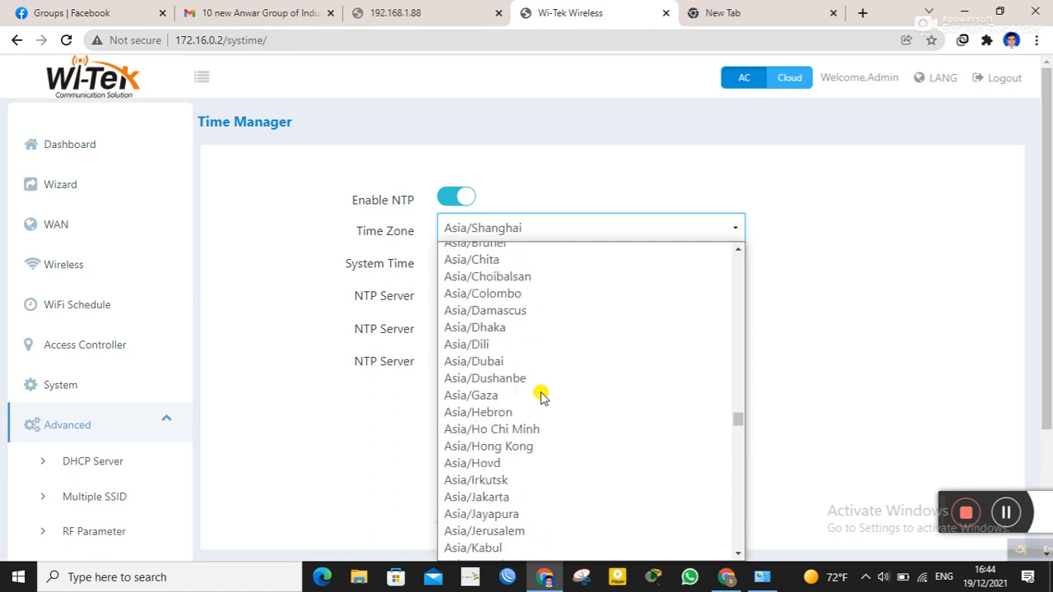
- Select the Asia/Dhaka time zone and change the system time's year from 1970 to 2021
{"action": "left_click", "coordinate": [494, 329]}
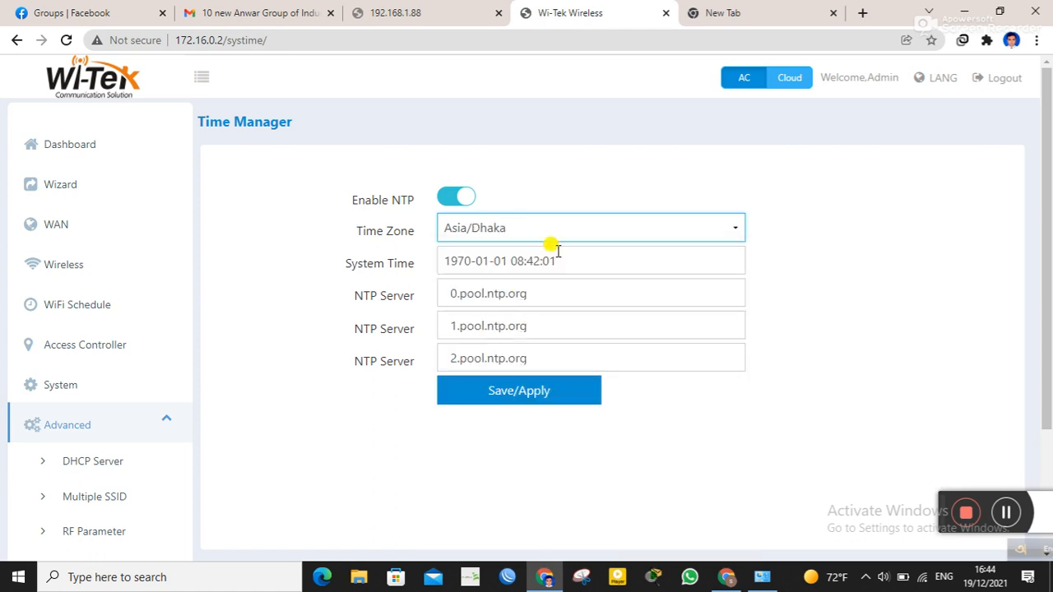
{"action": "left_click", "coordinate": [473, 261]}
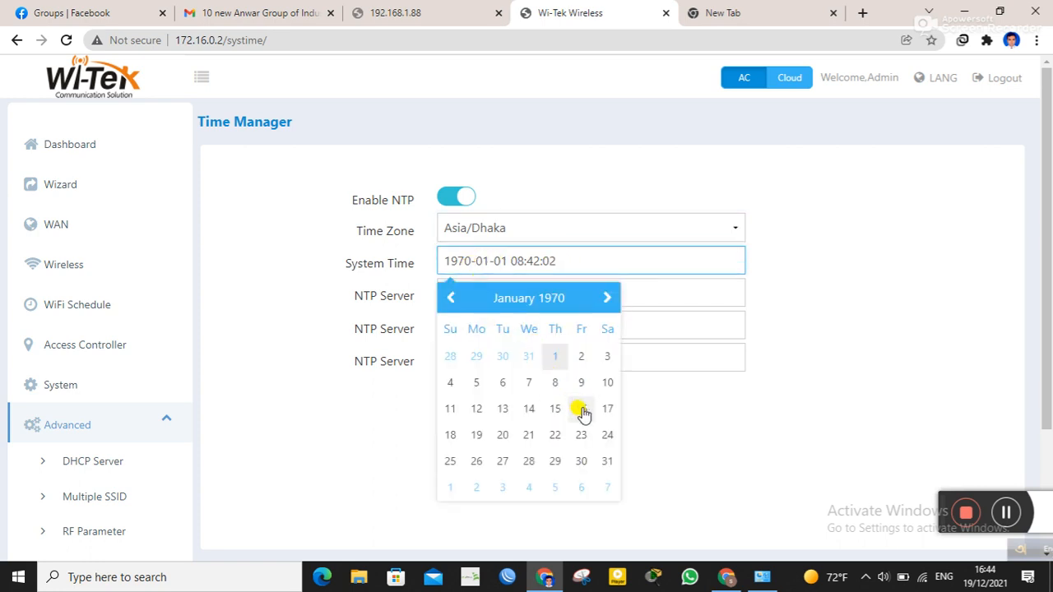
{"action": "left_click", "coordinate": [544, 299]}
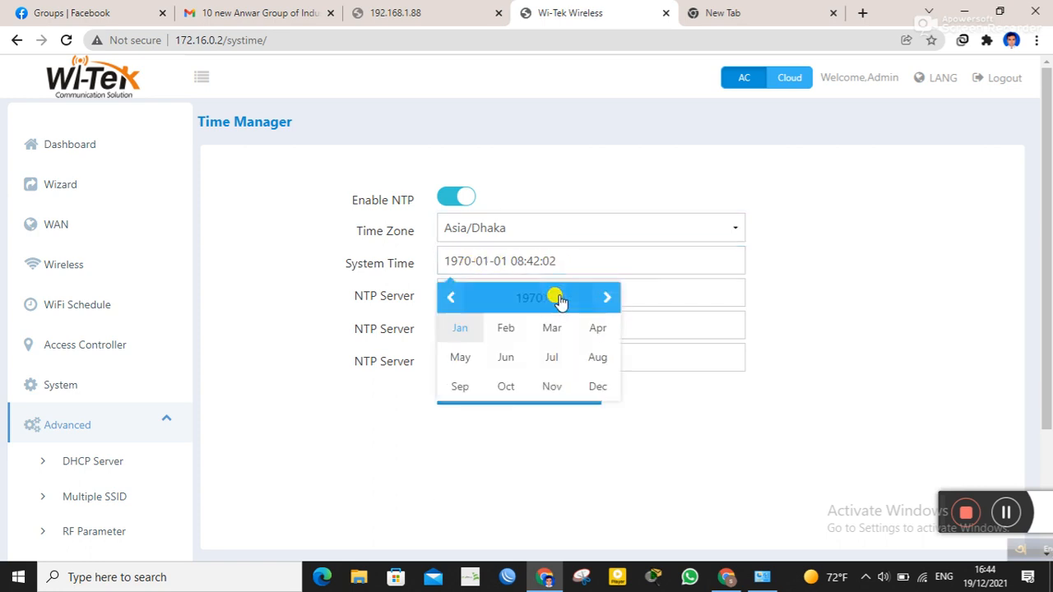
{"action": "double_click", "coordinate": [545, 297]}
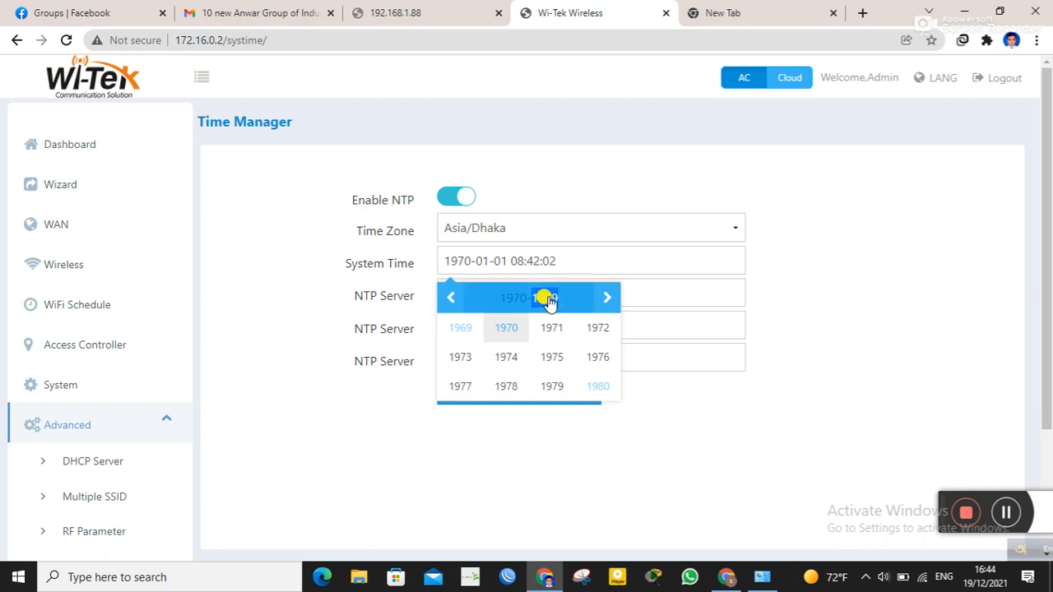
{"action": "left_click", "coordinate": [472, 262]}
{"action": "key", "text": "BackSpace"}
{"action": "key", "text": "BackSpace"}
{"action": "key", "text": "BackSpace"}
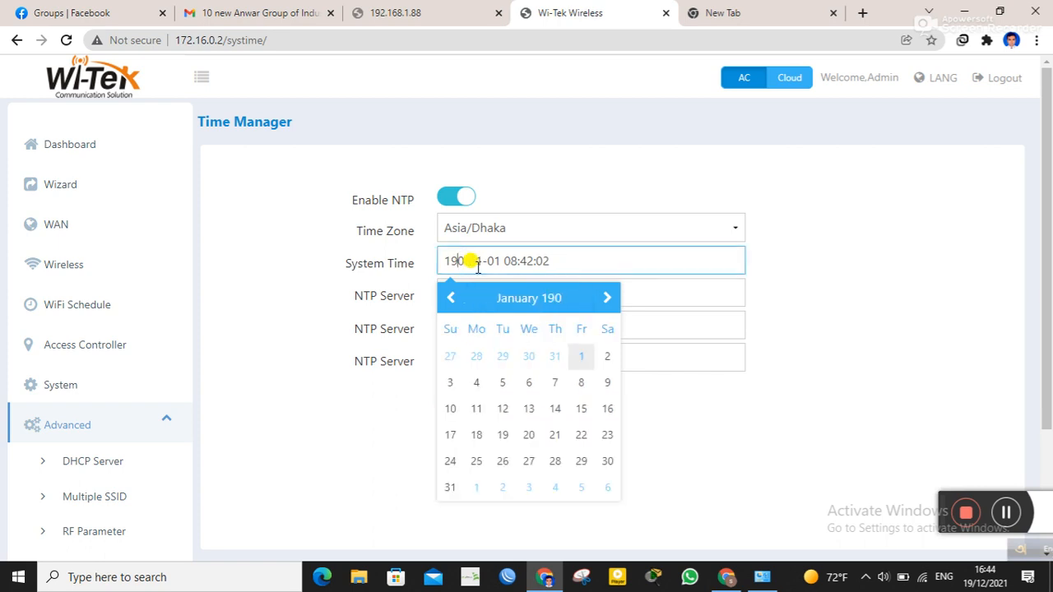
{"action": "type", "text": "2021"}
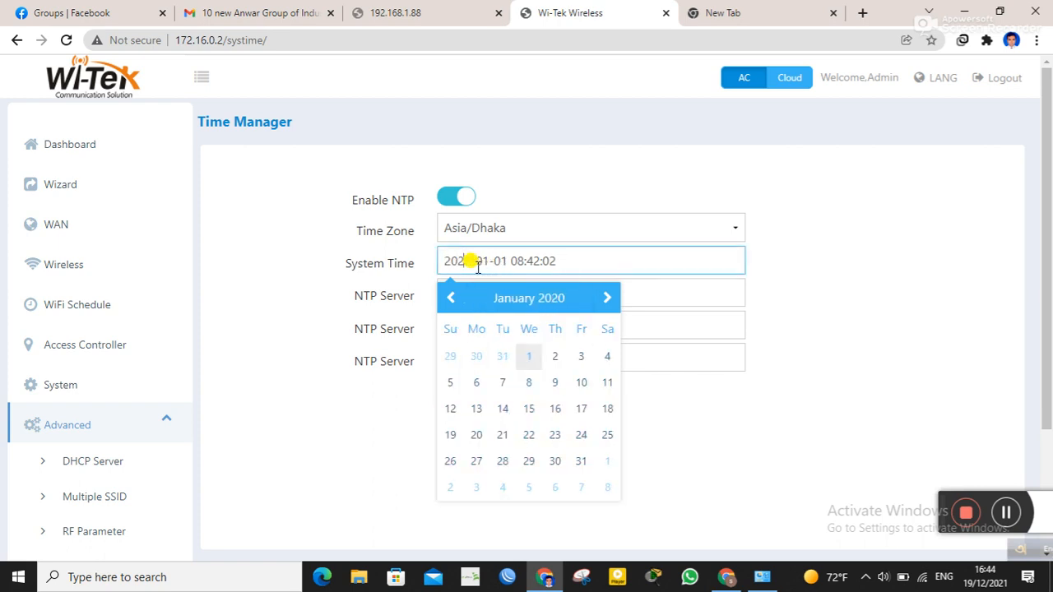
- Set the month to 12 and day to 19, then save and apply the time settings
{"action": "left_click", "coordinate": [478, 265]}
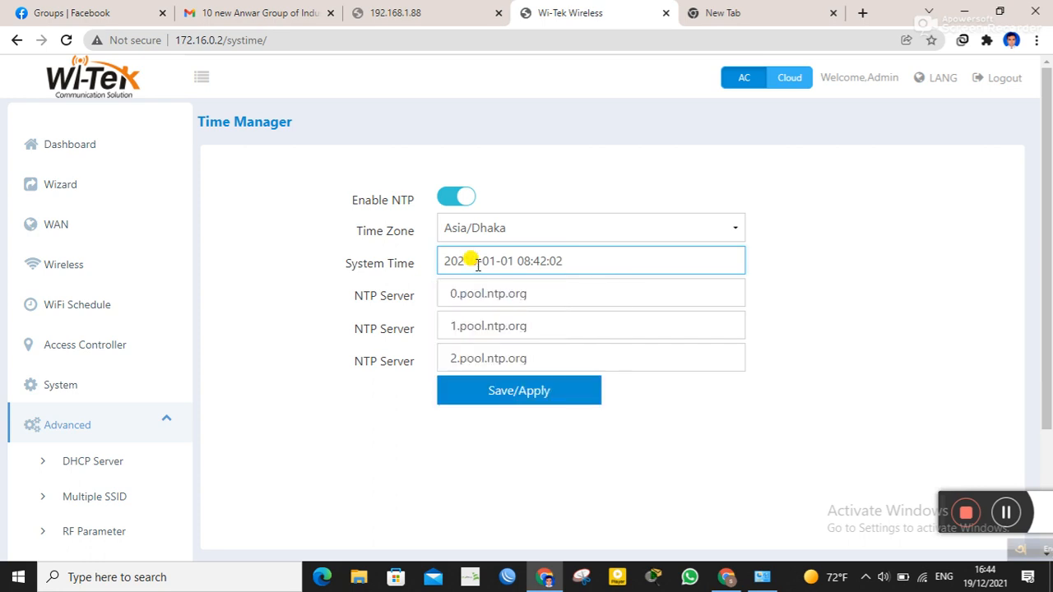
{"action": "key", "text": "BackSpace"}
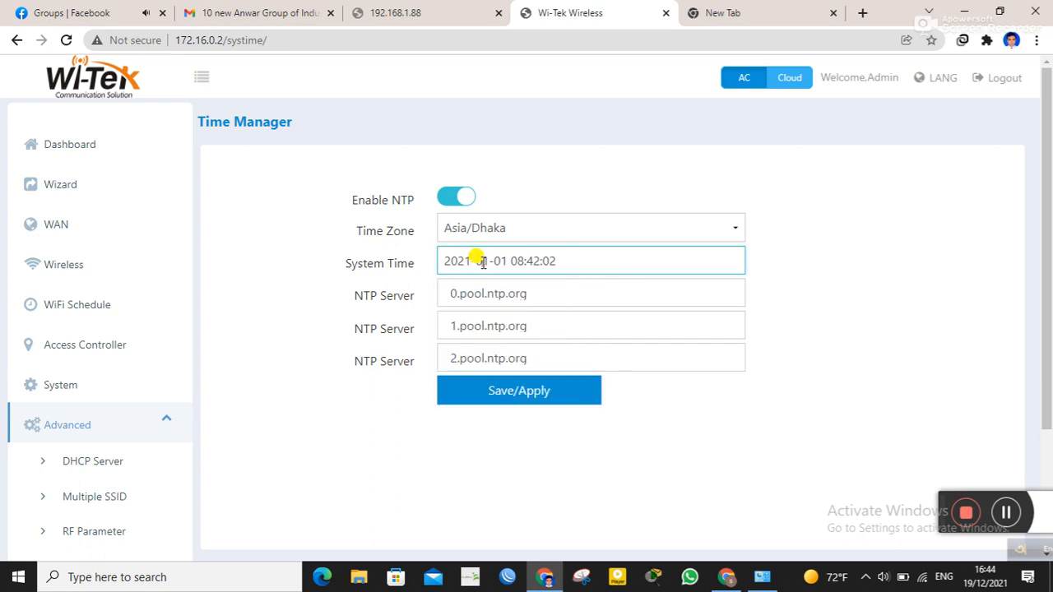
{"action": "key", "text": "BackSpace"}
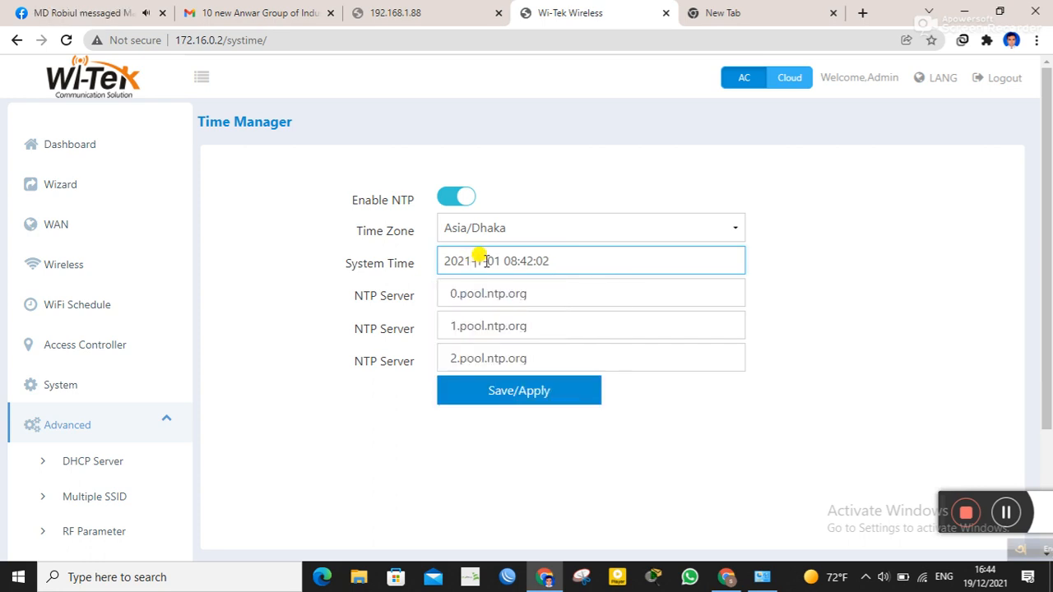
{"action": "type", "text": "12"}
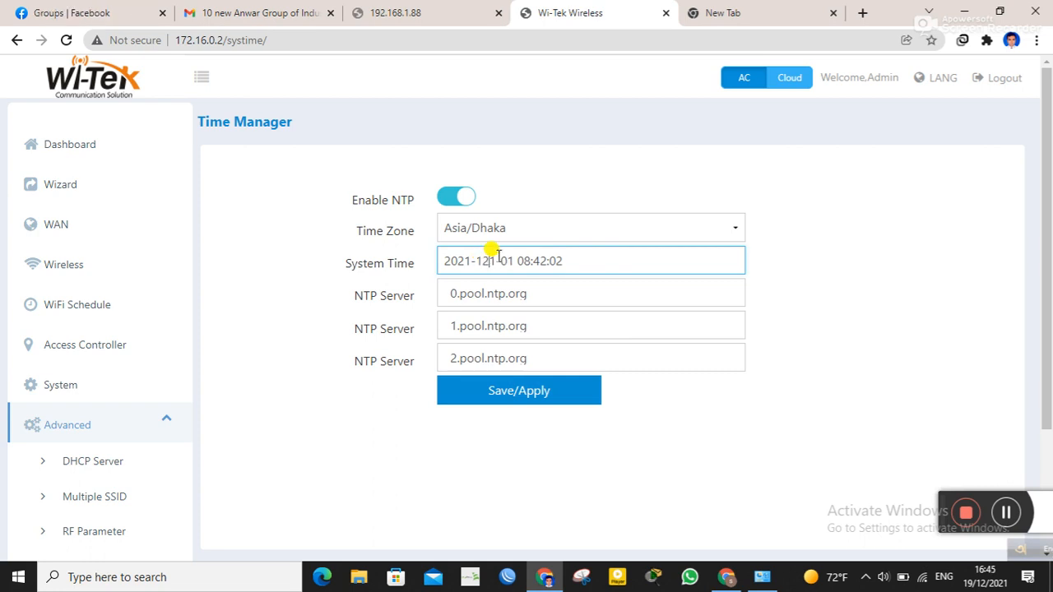
{"action": "key", "text": "BackSpace"}
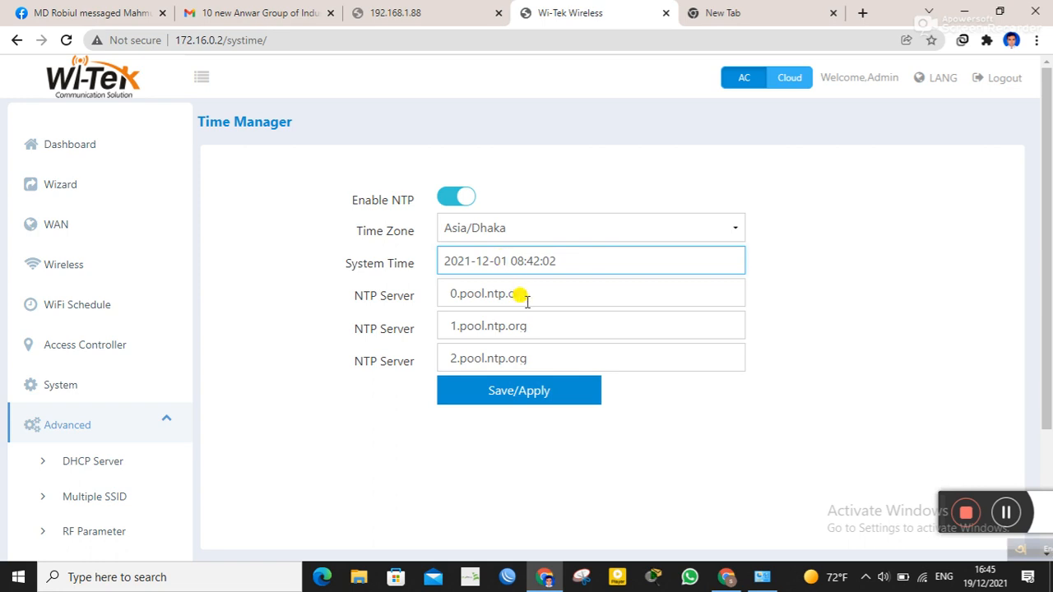
{"action": "key", "text": "BackSpace"}
{"action": "key", "text": "BackSpace"}
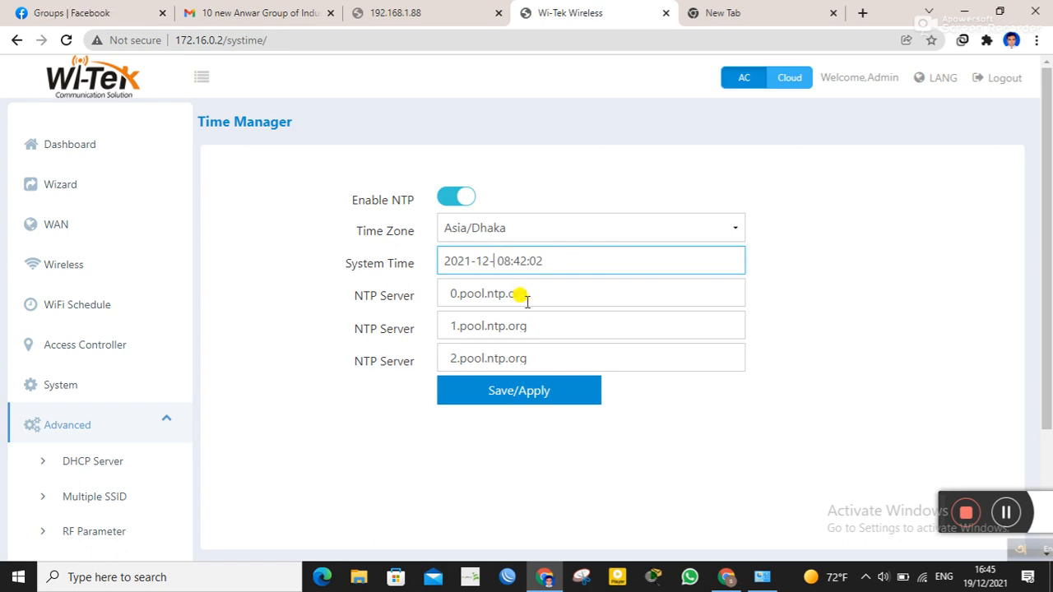
{"action": "type", "text": "19"}
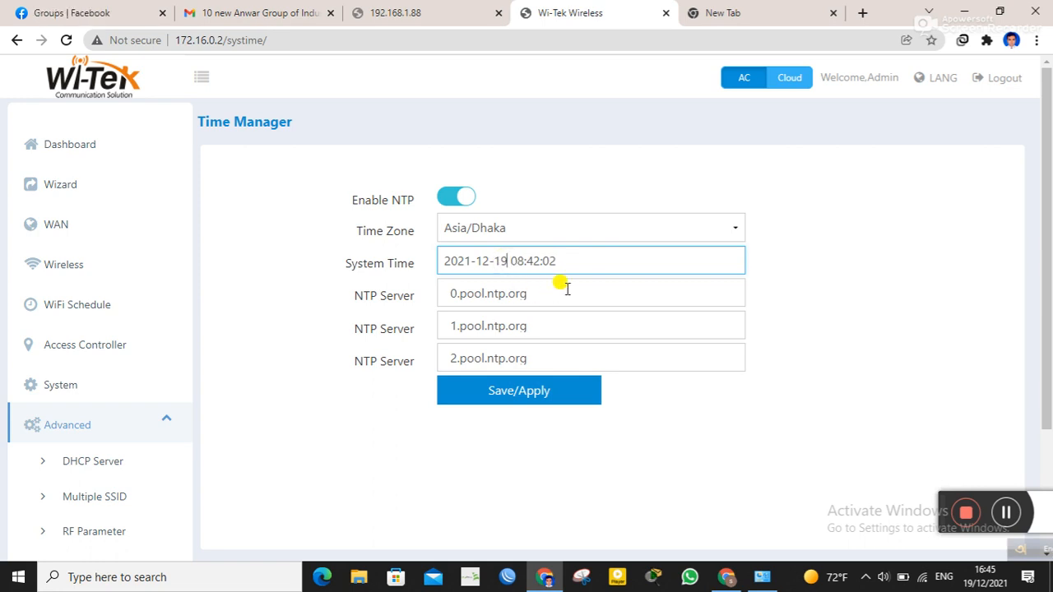
{"action": "left_click", "coordinate": [575, 262]}
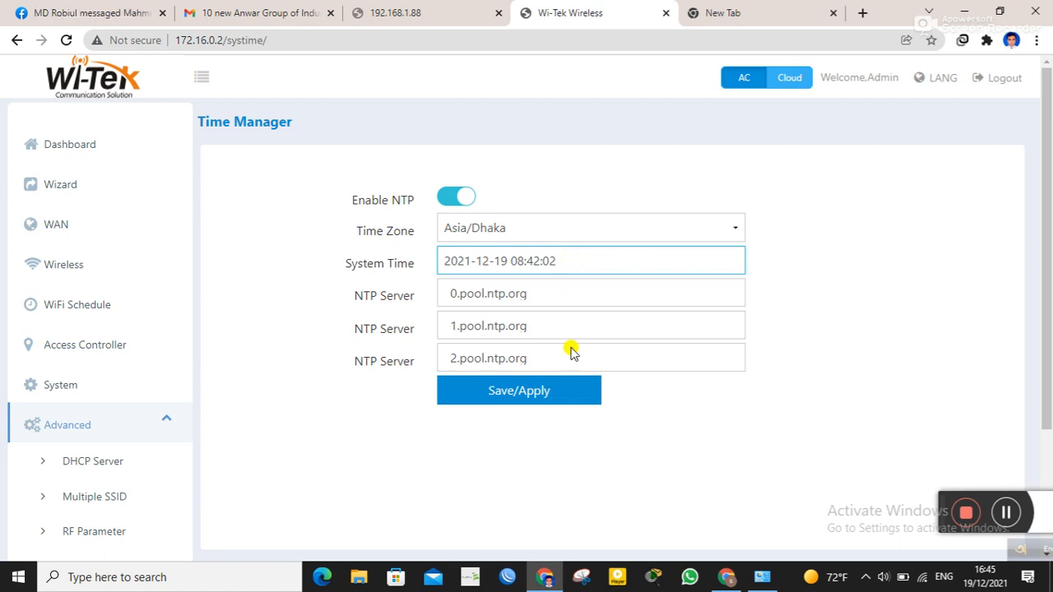
{"action": "left_click", "coordinate": [552, 393]}
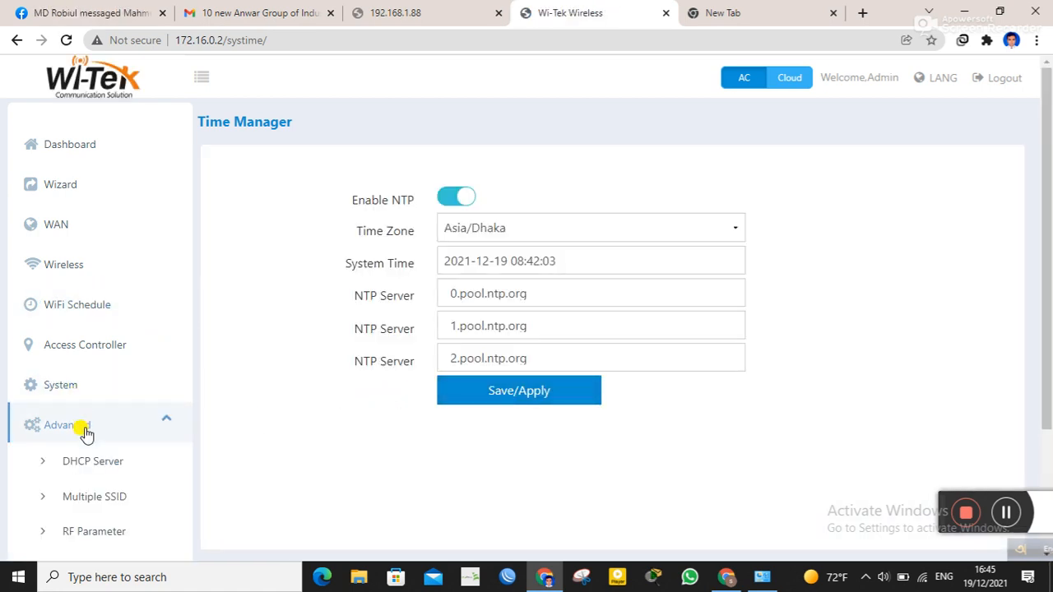
- Browse the Access Controller and Wireless sidebar sections and reach the WiFi Schedule page
{"action": "scroll", "coordinate": [83, 431], "scroll_direction": "down", "scroll_amount": 1}
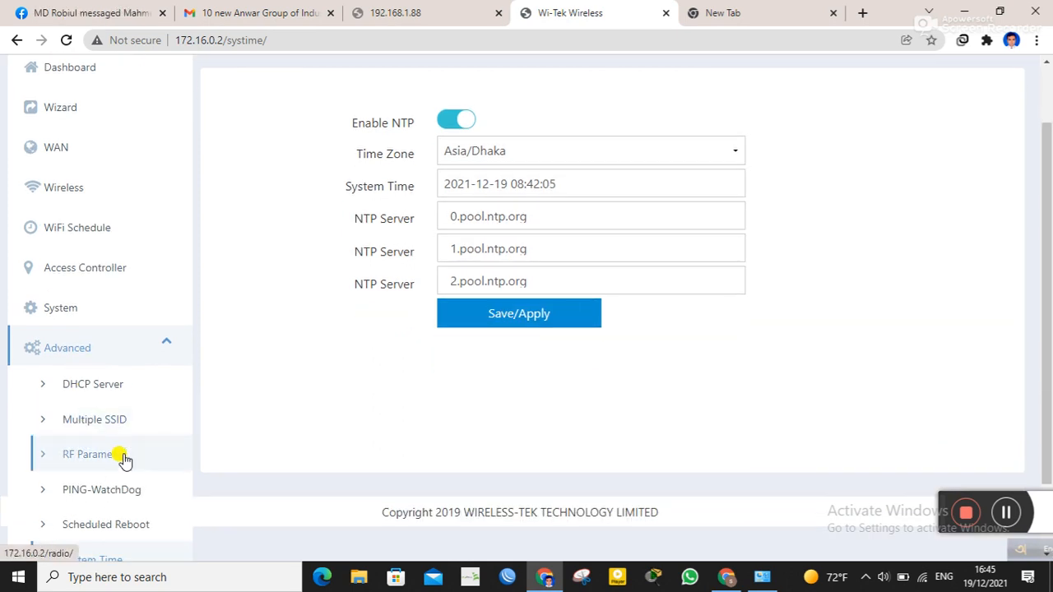
{"action": "scroll", "coordinate": [124, 462], "scroll_direction": "down", "scroll_amount": 1}
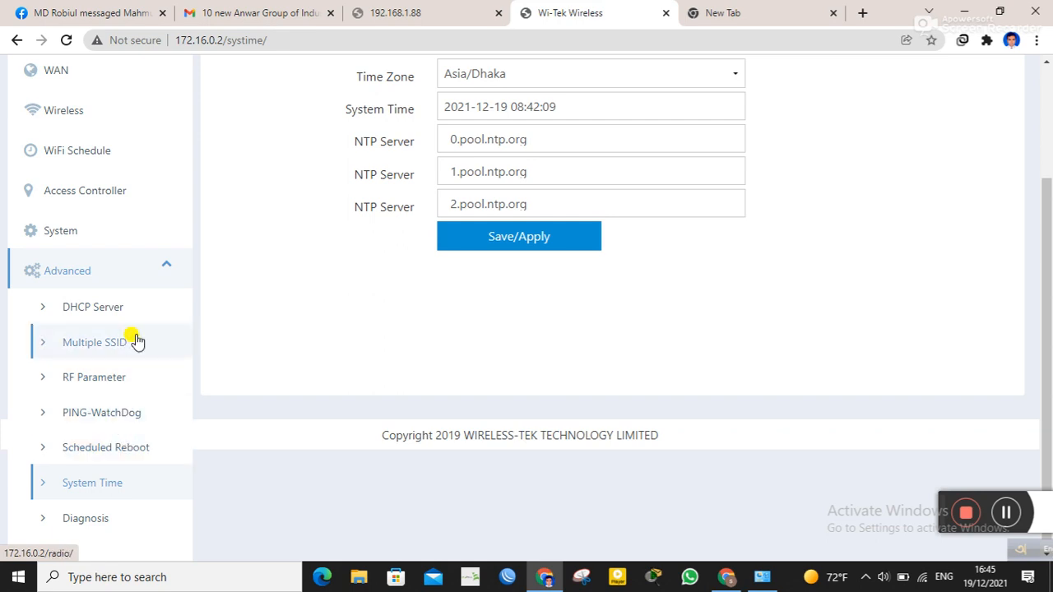
{"action": "left_click", "coordinate": [116, 199]}
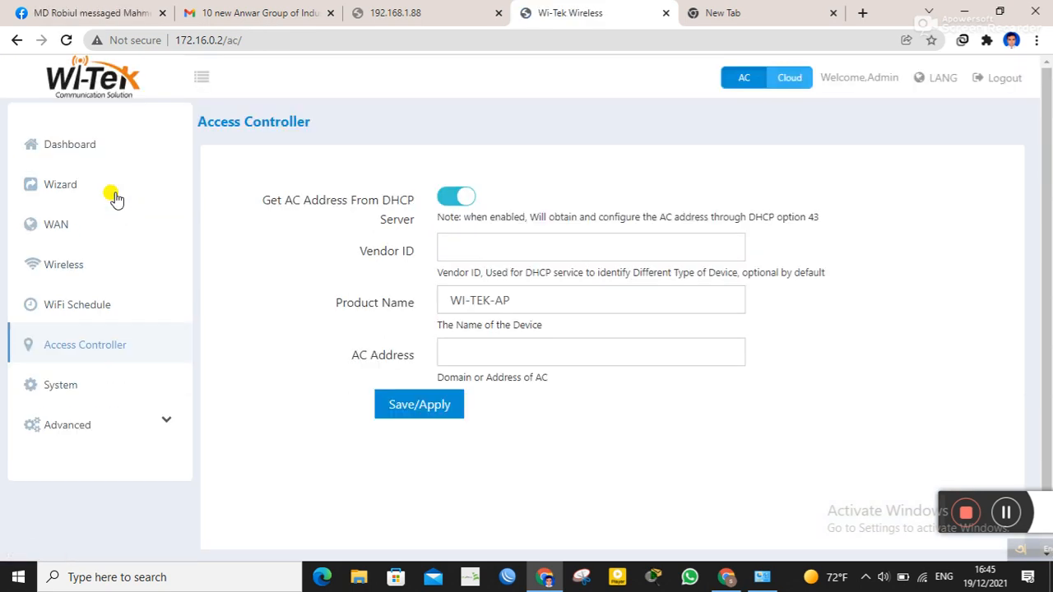
{"action": "left_click", "coordinate": [78, 265]}
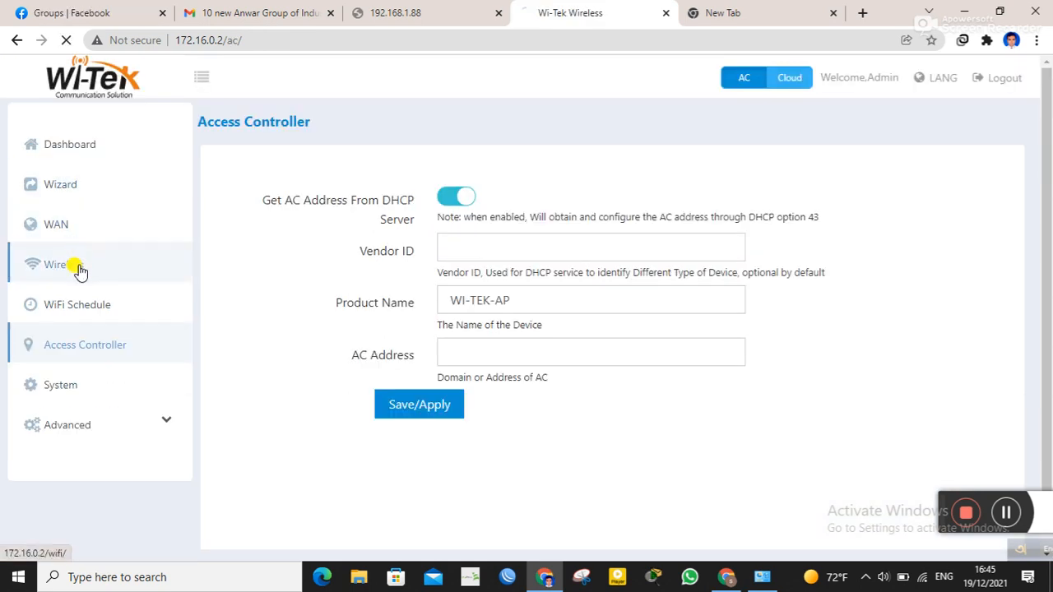
{"action": "scroll", "coordinate": [82, 275], "scroll_direction": "down", "scroll_amount": 1}
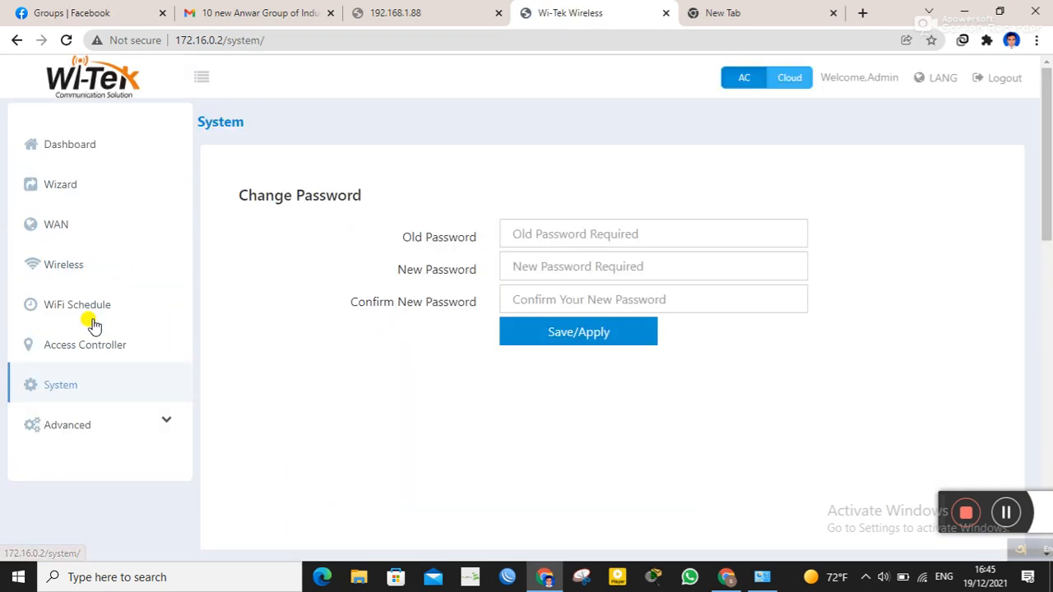
{"action": "left_click", "coordinate": [61, 292]}
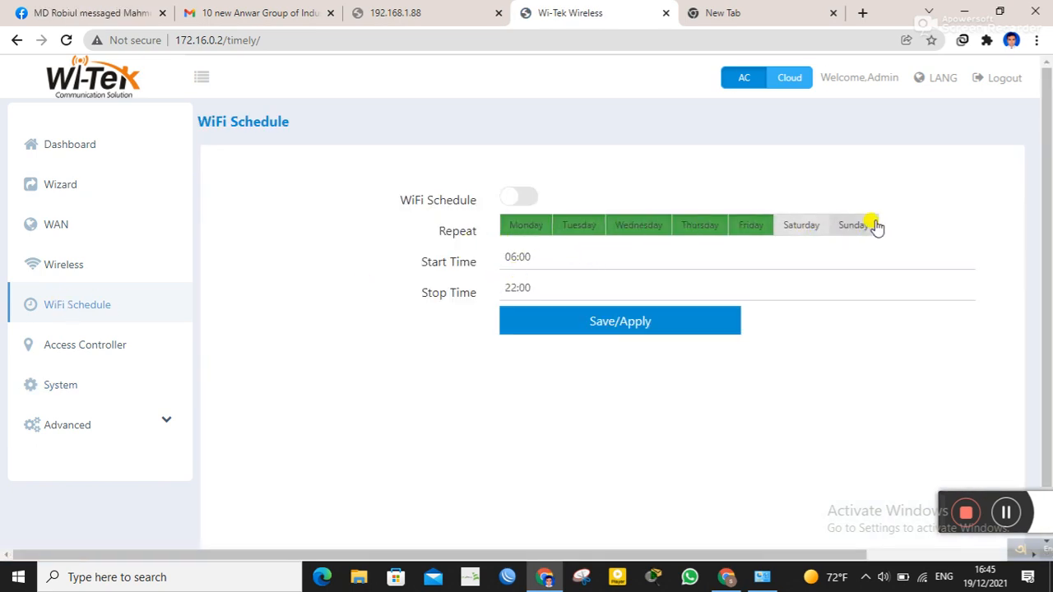
- Enable the WiFi schedule for Monday–Thursday, 06:00 to 22:00, and apply it
{"action": "left_click", "coordinate": [524, 199]}
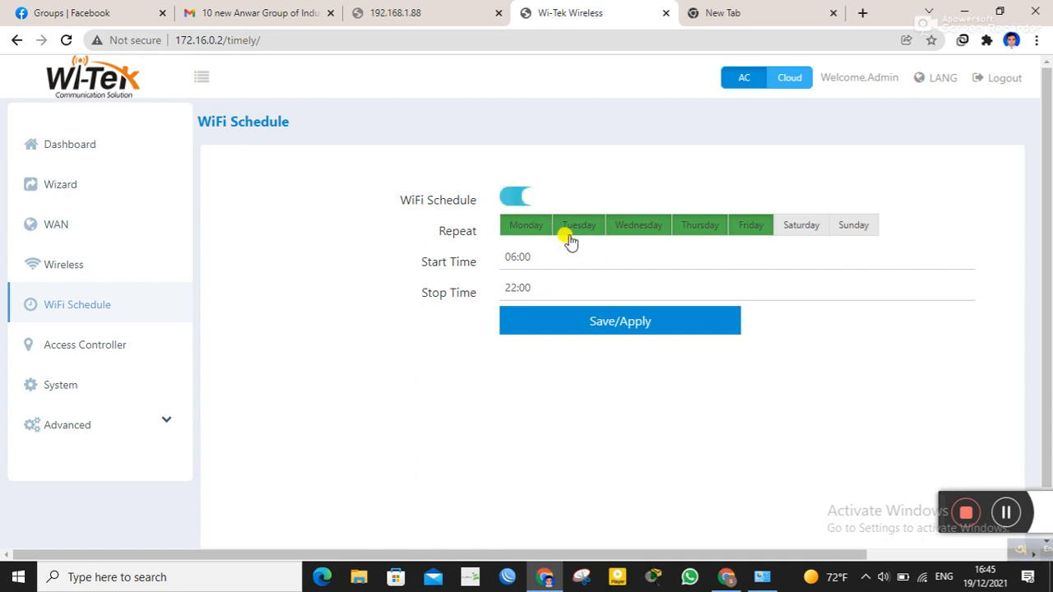
{"action": "left_click", "coordinate": [541, 258]}
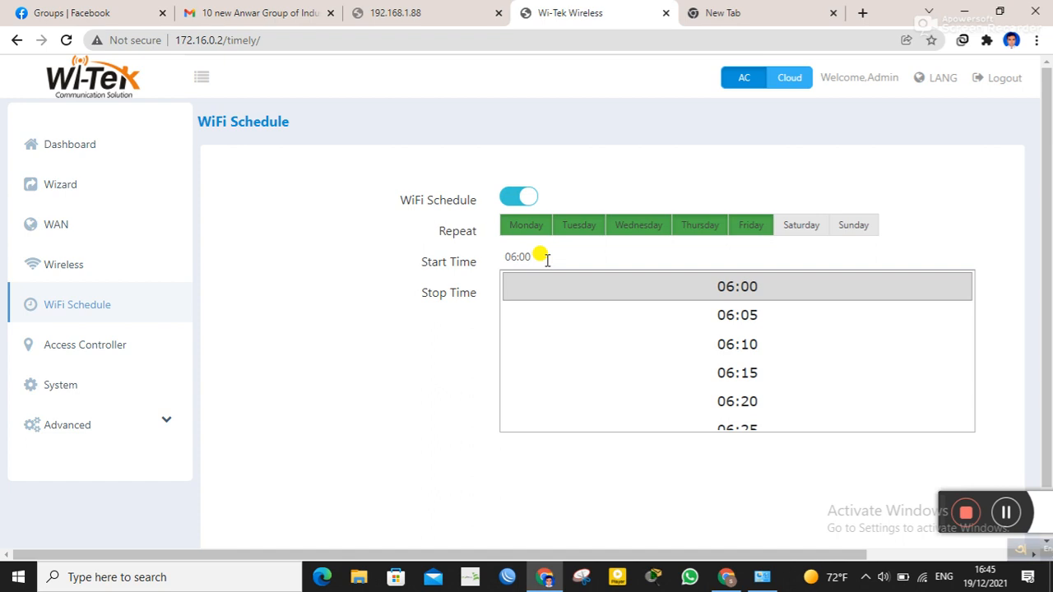
{"action": "left_click", "coordinate": [752, 231]}
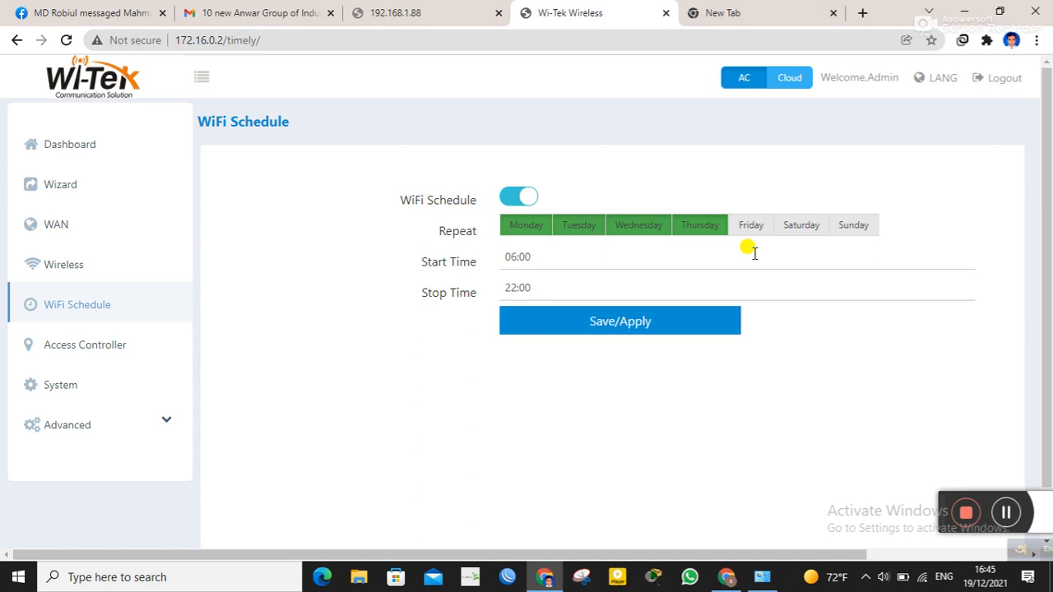
{"action": "left_click", "coordinate": [602, 287]}
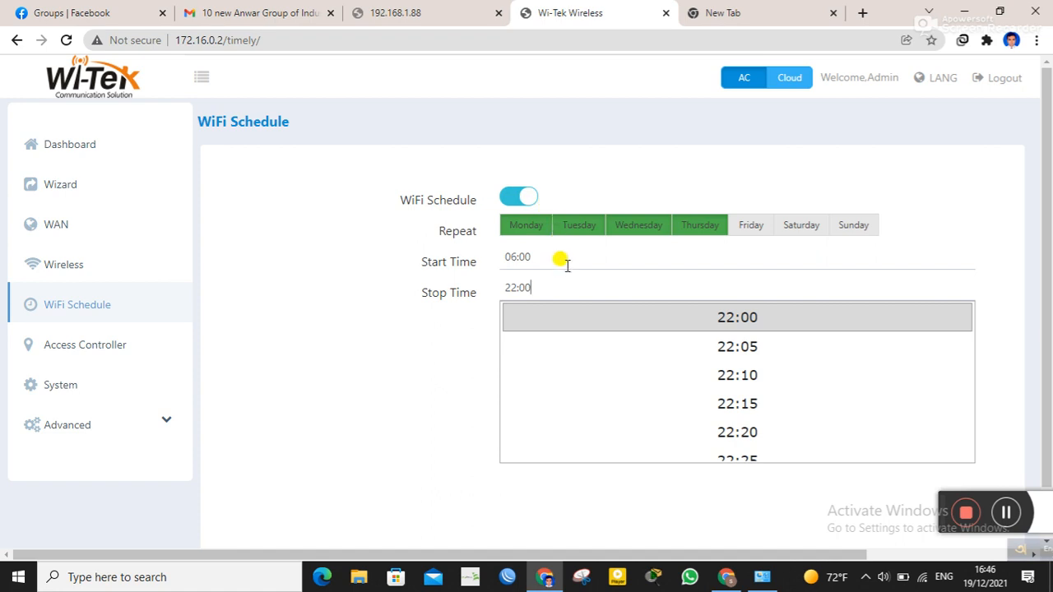
{"action": "left_click", "coordinate": [142, 150]}
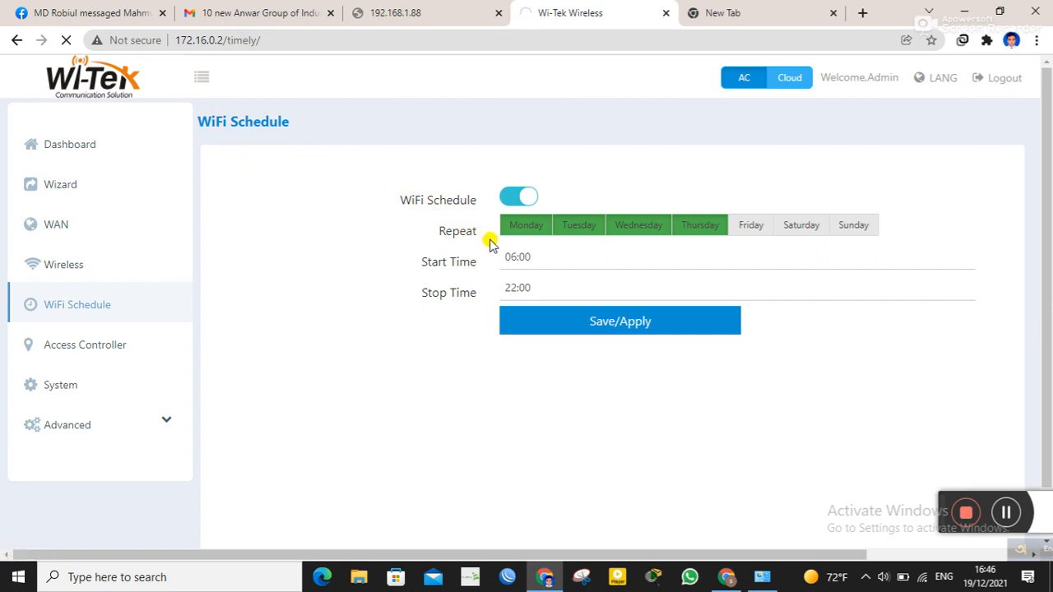